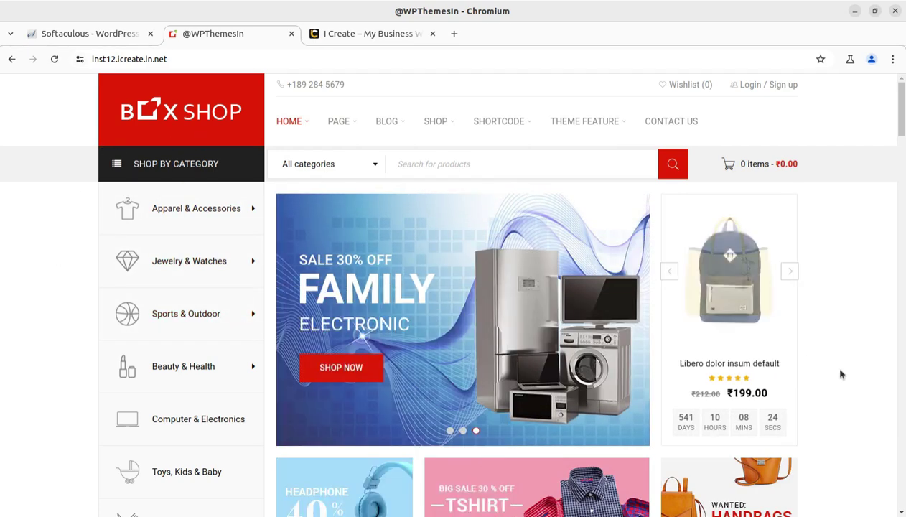
Step: Look over the store's home page, including the promotional banners, hot deals and product listings
{"action": "scroll", "coordinate": [841, 374], "scroll_direction": "down", "scroll_amount": 6}
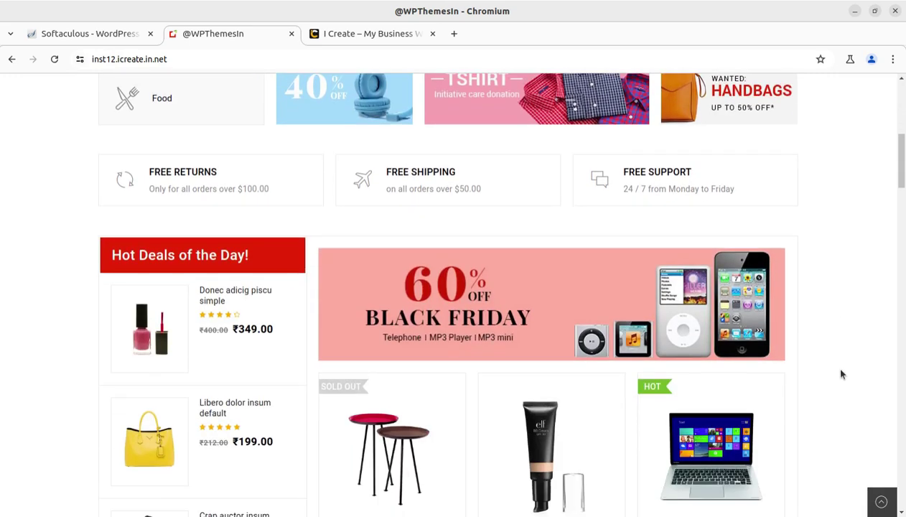
{"action": "scroll", "coordinate": [842, 374], "scroll_direction": "down", "scroll_amount": 3}
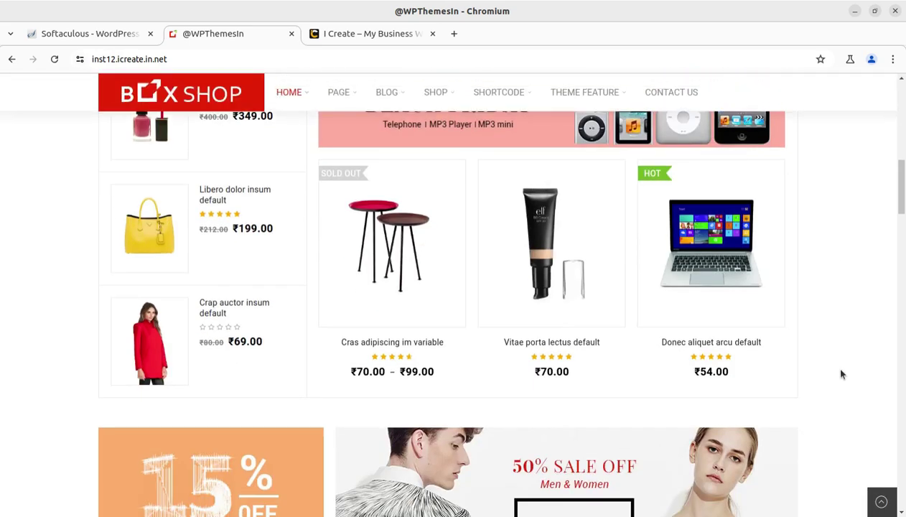
{"action": "scroll", "coordinate": [841, 374], "scroll_direction": "down", "scroll_amount": 2}
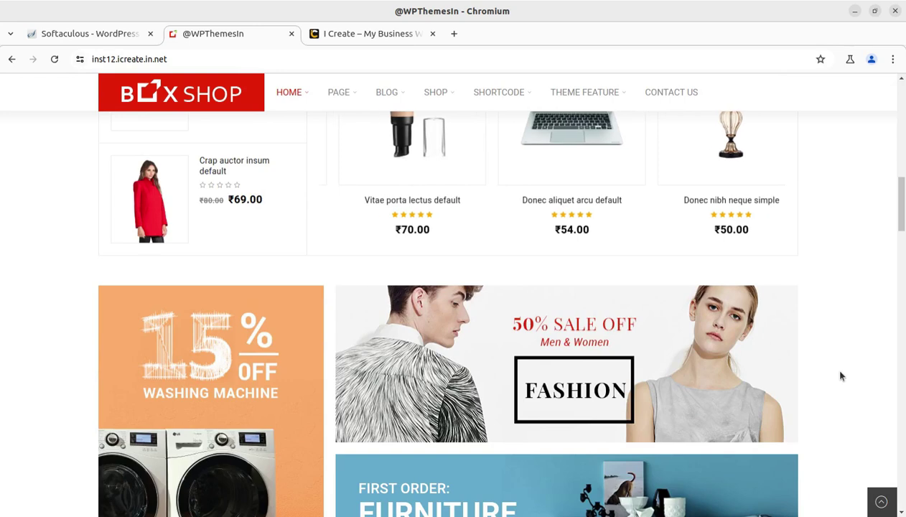
{"action": "scroll", "coordinate": [842, 375], "scroll_direction": "up", "scroll_amount": 5}
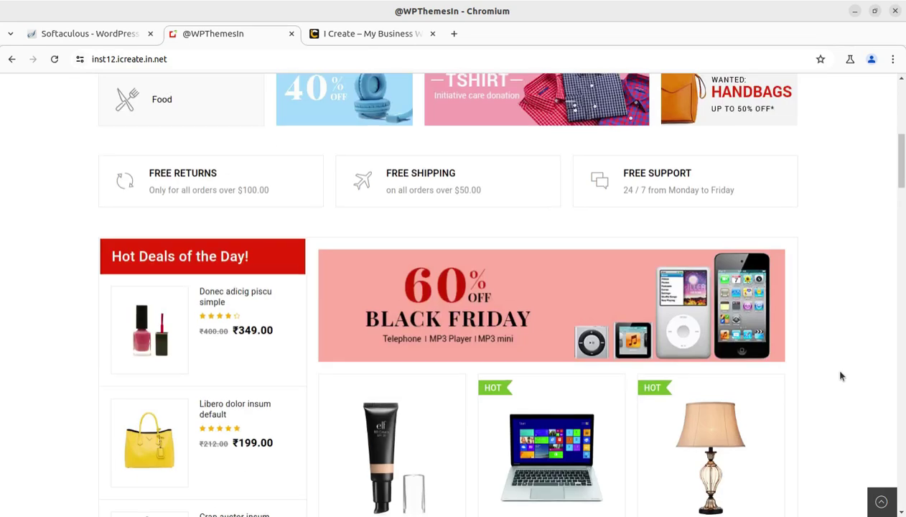
{"action": "scroll", "coordinate": [842, 375], "scroll_direction": "up", "scroll_amount": 6}
{"action": "scroll", "coordinate": [842, 376], "scroll_direction": "up", "scroll_amount": 1}
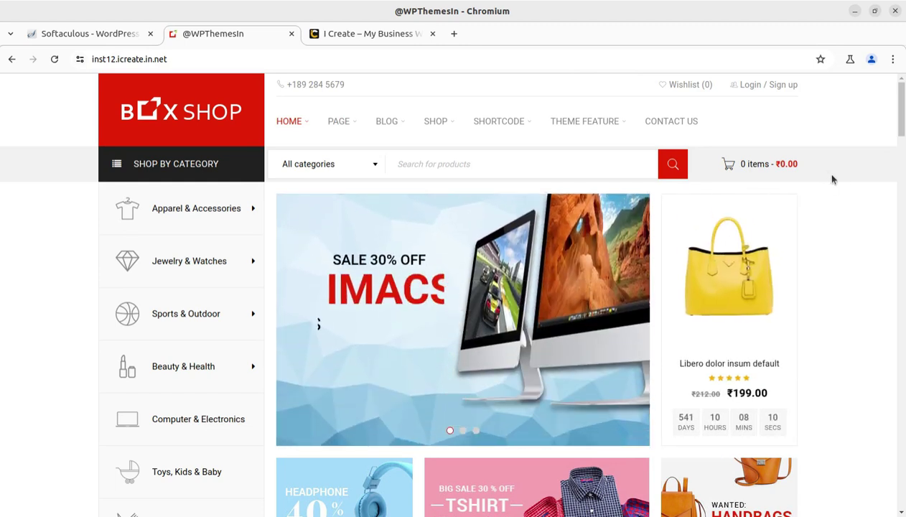
Step: Open the store's account login page and examine the standard login form and the Login/Register With Phone Number form
{"action": "mouse_move", "coordinate": [747, 85]}
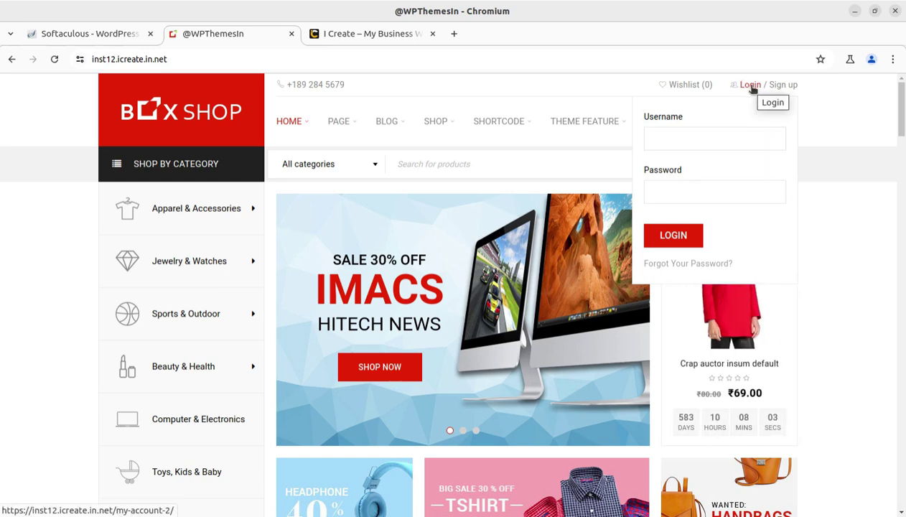
{"action": "left_click", "coordinate": [752, 85]}
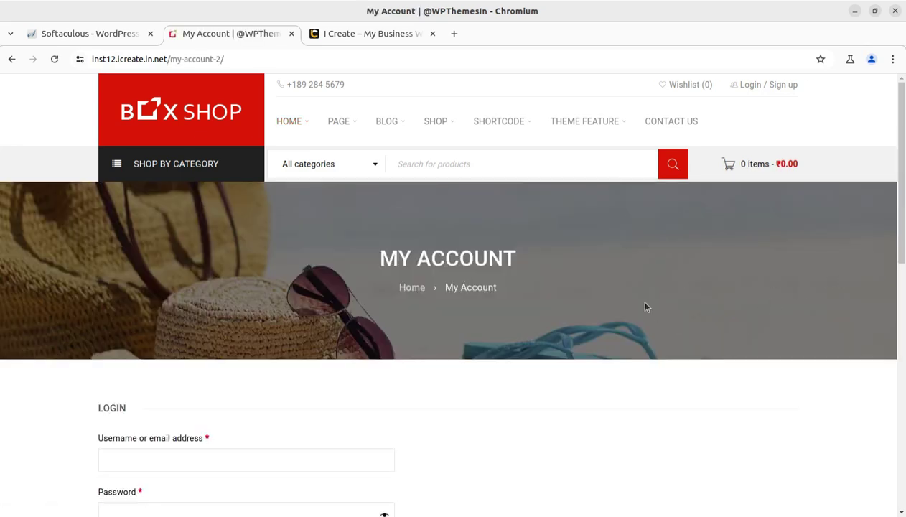
{"action": "scroll", "coordinate": [477, 414], "scroll_direction": "down", "scroll_amount": 1}
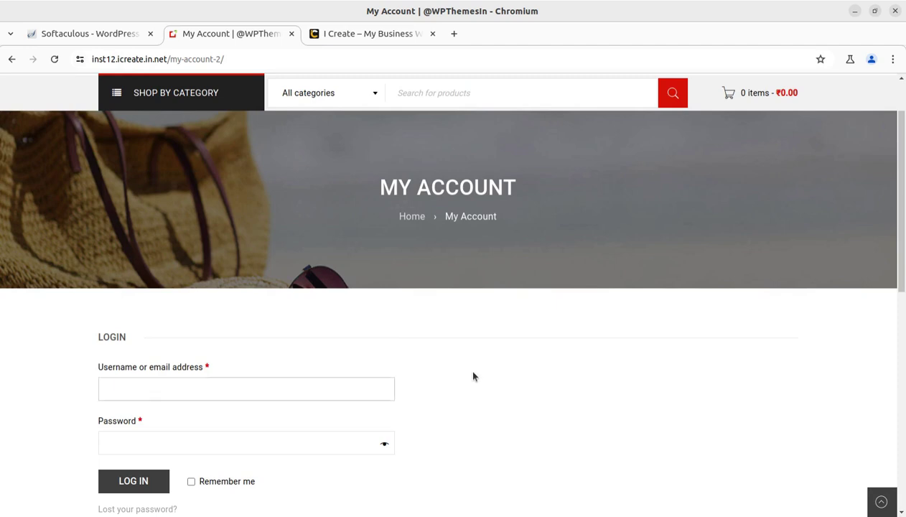
{"action": "scroll", "coordinate": [473, 376], "scroll_direction": "down", "scroll_amount": 2}
{"action": "scroll", "coordinate": [383, 375], "scroll_direction": "down", "scroll_amount": 1}
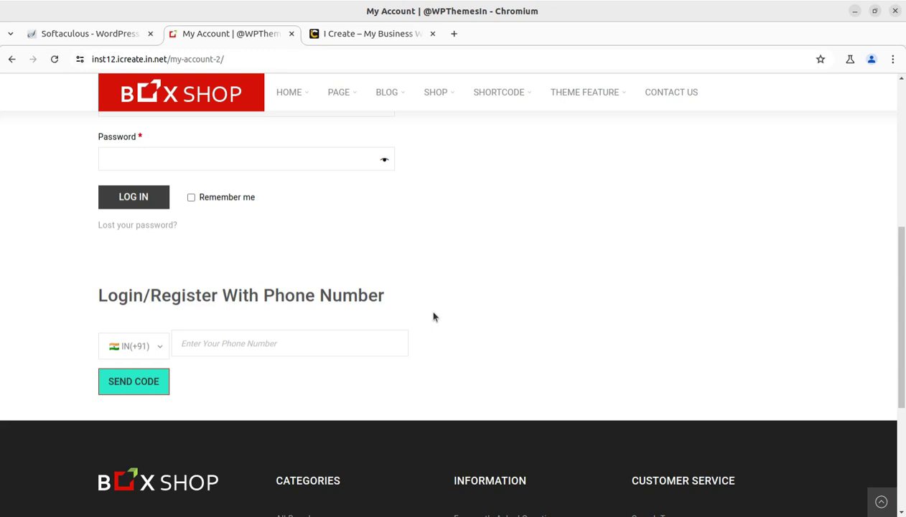
{"action": "left_click_drag", "start_coordinate": [101, 297], "coordinate": [407, 293]}
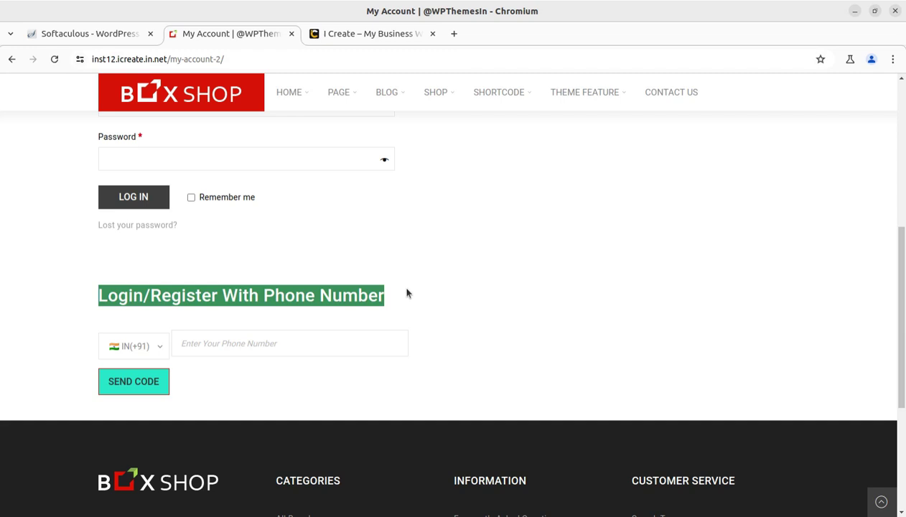
{"action": "left_click", "coordinate": [76, 307]}
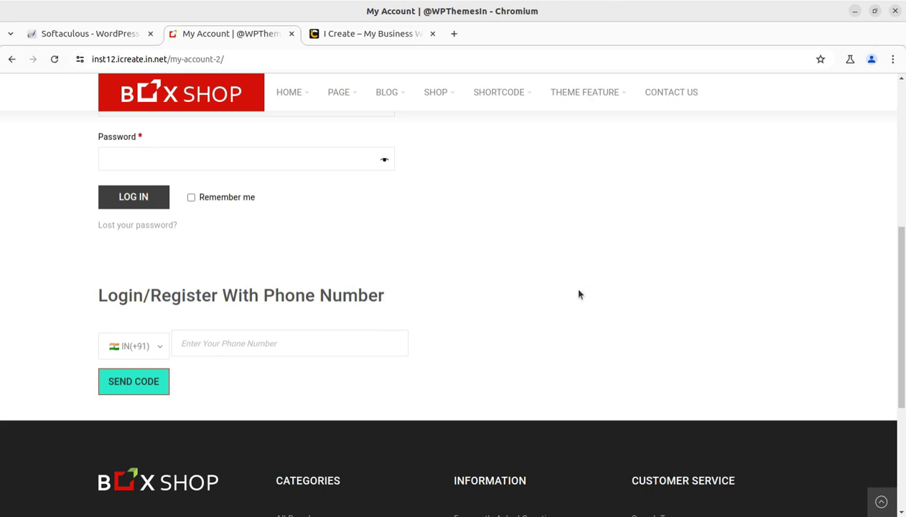
{"action": "scroll", "coordinate": [580, 294], "scroll_direction": "down", "scroll_amount": 2}
{"action": "scroll", "coordinate": [577, 296], "scroll_direction": "up", "scroll_amount": 4}
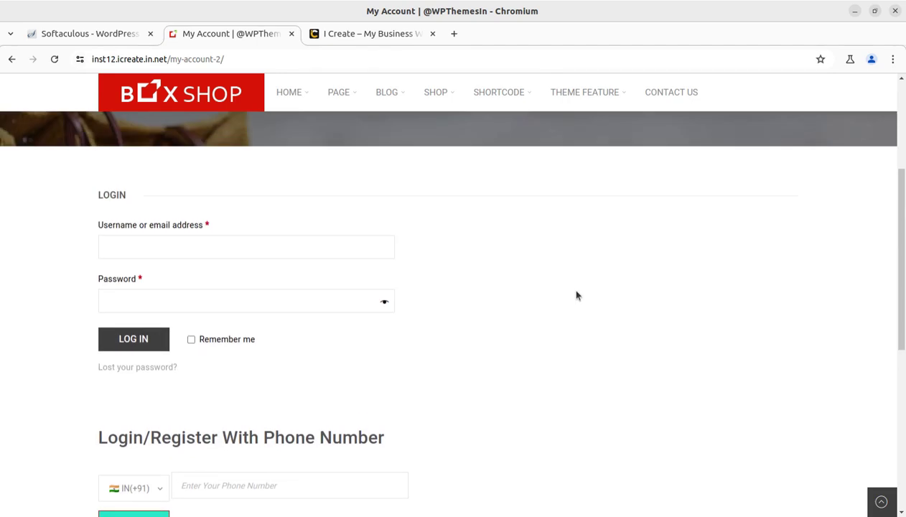
{"action": "scroll", "coordinate": [577, 296], "scroll_direction": "down", "scroll_amount": 2}
{"action": "scroll", "coordinate": [577, 296], "scroll_direction": "up", "scroll_amount": 2}
{"action": "scroll", "coordinate": [577, 296], "scroll_direction": "down", "scroll_amount": 1}
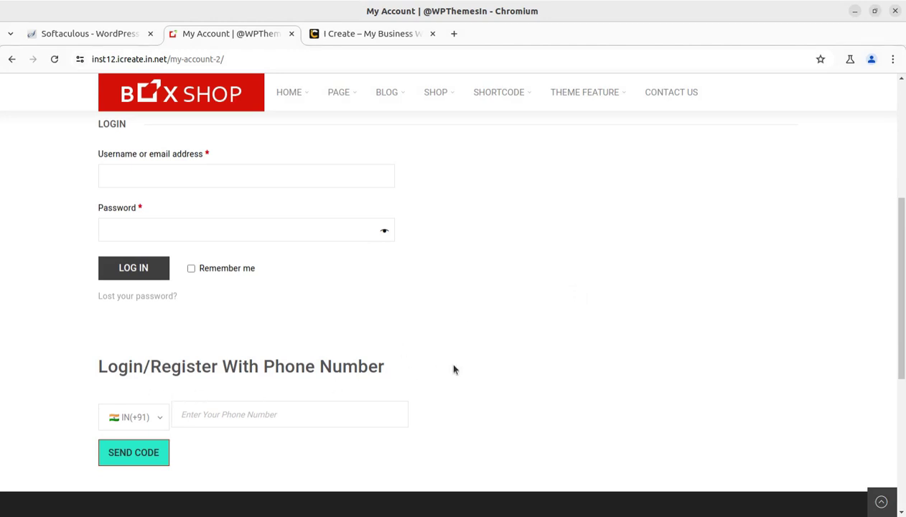
{"action": "scroll", "coordinate": [424, 369], "scroll_direction": "up", "scroll_amount": 4}
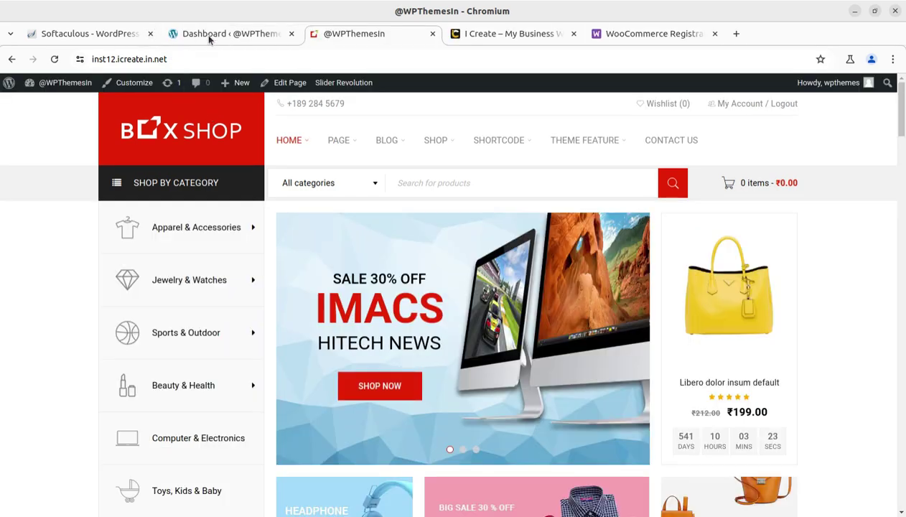
Step: Open the installed plugins list in the WordPress admin and check the details of Registration & Login with Mobile Phone Number
{"action": "left_click", "coordinate": [209, 36]}
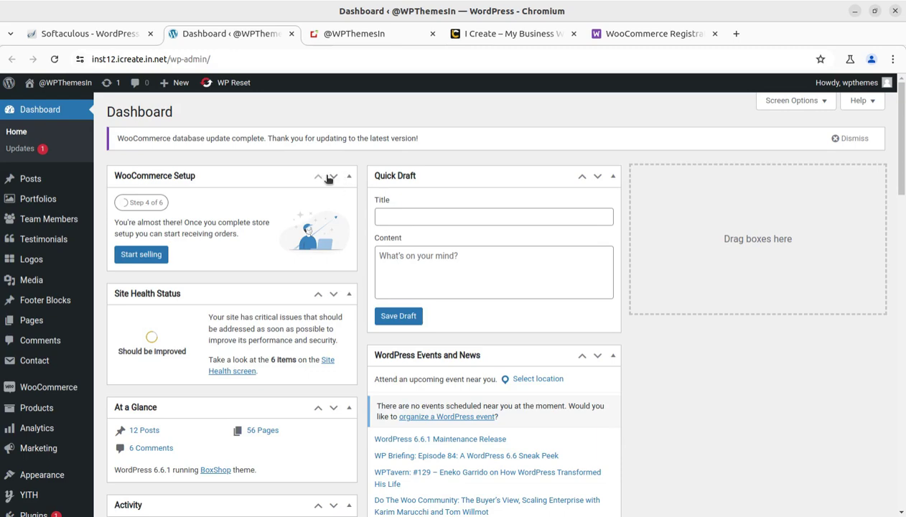
{"action": "scroll", "coordinate": [248, 346], "scroll_direction": "down", "scroll_amount": 3}
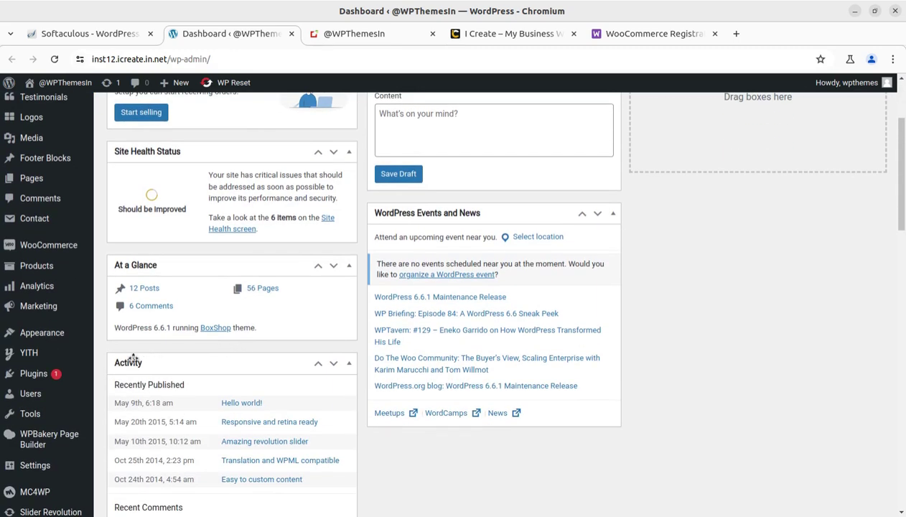
{"action": "mouse_move", "coordinate": [35, 375]}
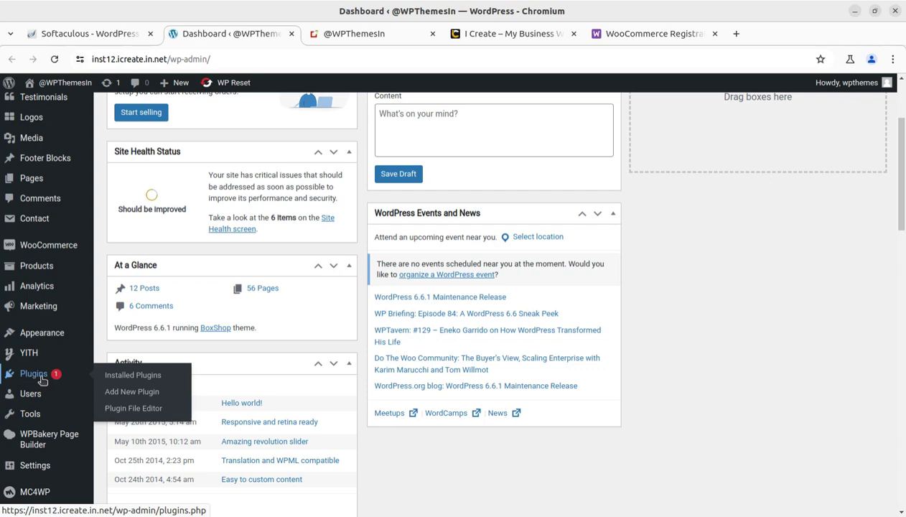
{"action": "left_click", "coordinate": [130, 376]}
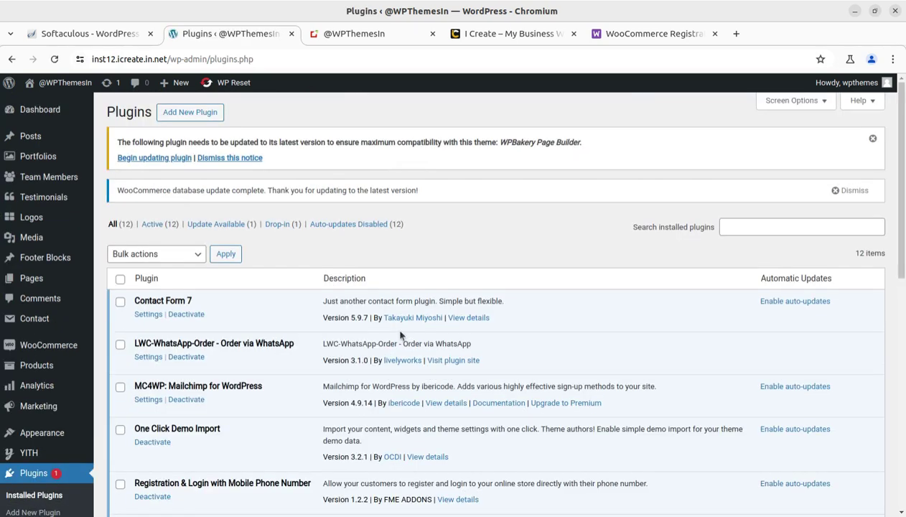
{"action": "scroll", "coordinate": [399, 334], "scroll_direction": "down", "scroll_amount": 2}
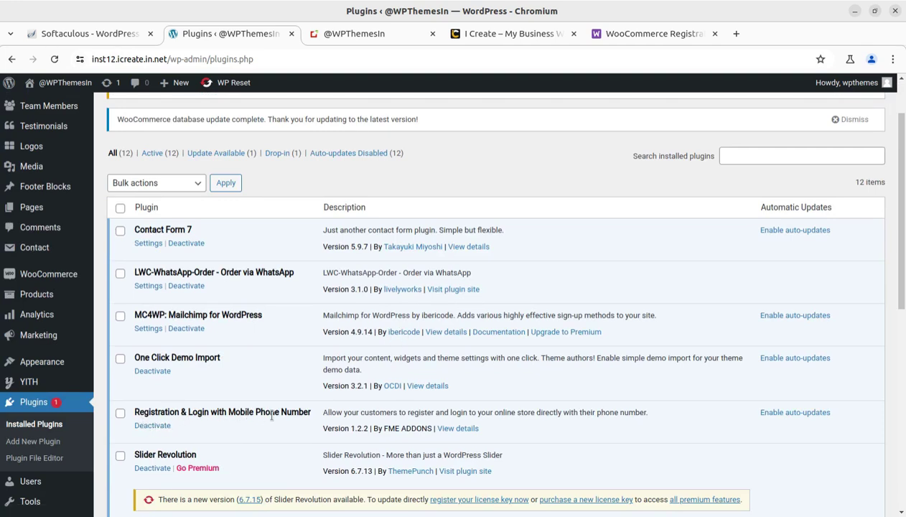
{"action": "left_click", "coordinate": [457, 429]}
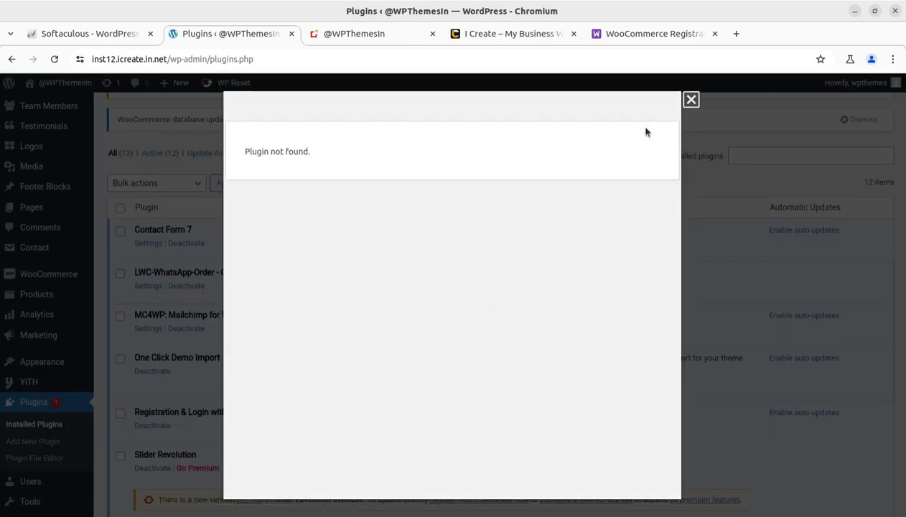
{"action": "left_click", "coordinate": [691, 99]}
Step: Switch to the WooCommerce marketplace page of the Registration & Login with Mobile Phone Number extension and read its title and description
{"action": "left_click", "coordinate": [636, 34]}
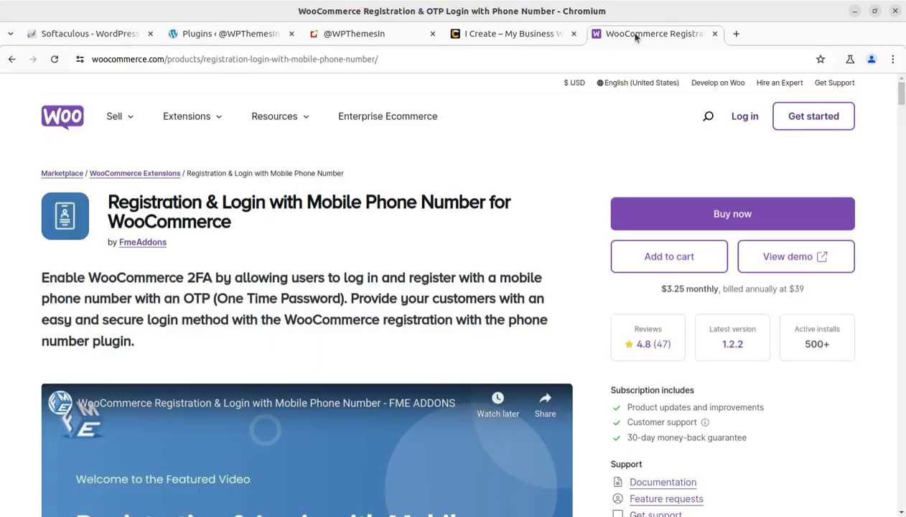
{"action": "left_click_drag", "start_coordinate": [118, 201], "coordinate": [510, 204]}
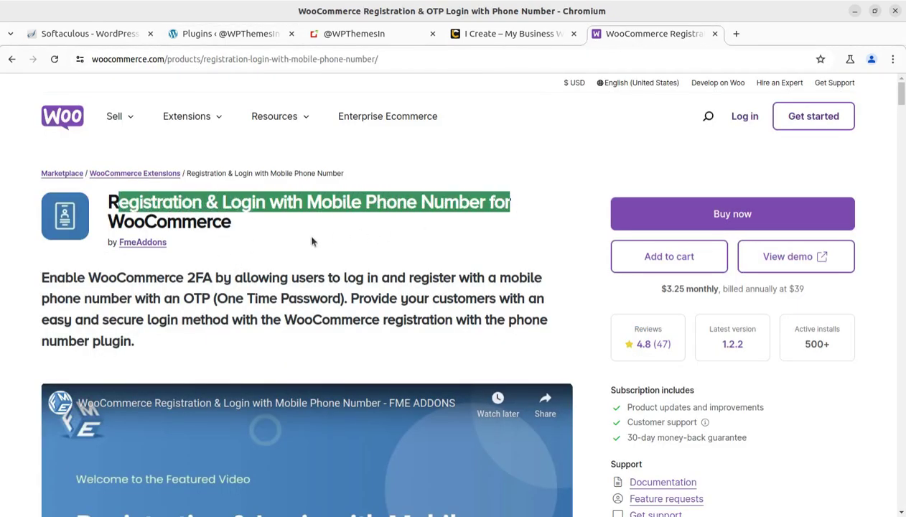
{"action": "left_click", "coordinate": [276, 236]}
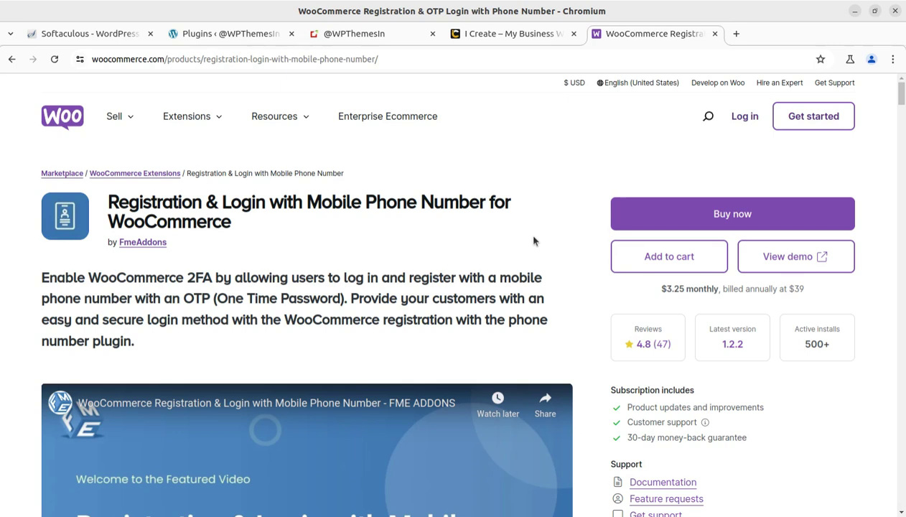
{"action": "scroll", "coordinate": [533, 240], "scroll_direction": "down", "scroll_amount": 2}
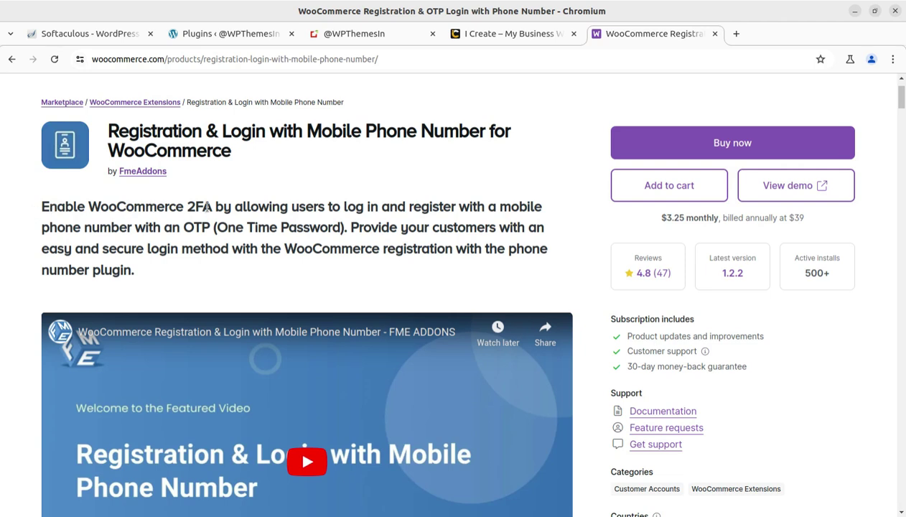
{"action": "left_click_drag", "start_coordinate": [211, 207], "coordinate": [366, 207]}
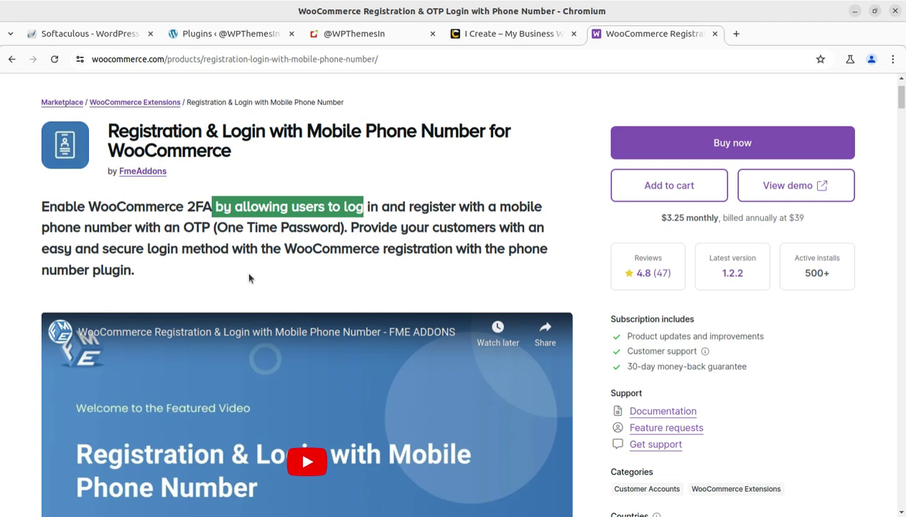
{"action": "scroll", "coordinate": [564, 267], "scroll_direction": "up", "scroll_amount": 2}
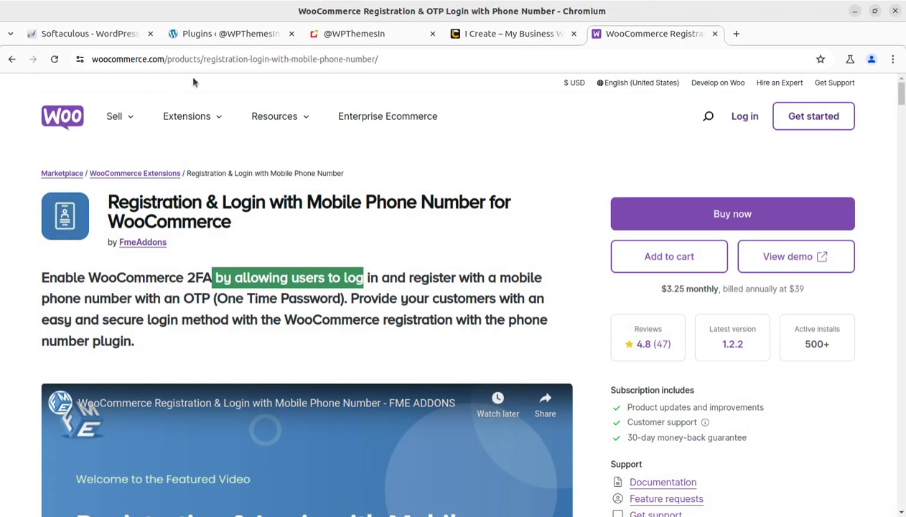
Step: Return to the WordPress admin, open the Login With Phone section of the WooCommerce settings and dismiss the plugin update notice
{"action": "left_click", "coordinate": [230, 34]}
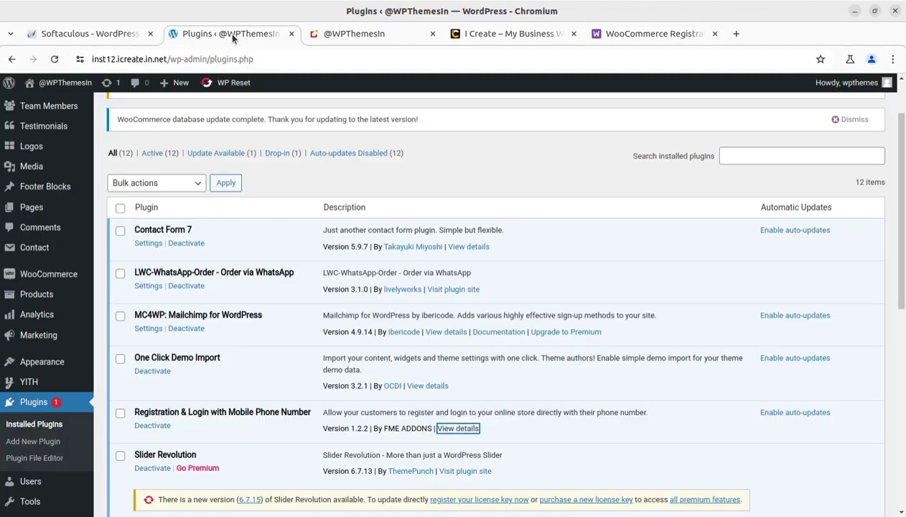
{"action": "scroll", "coordinate": [244, 391], "scroll_direction": "down", "scroll_amount": 2}
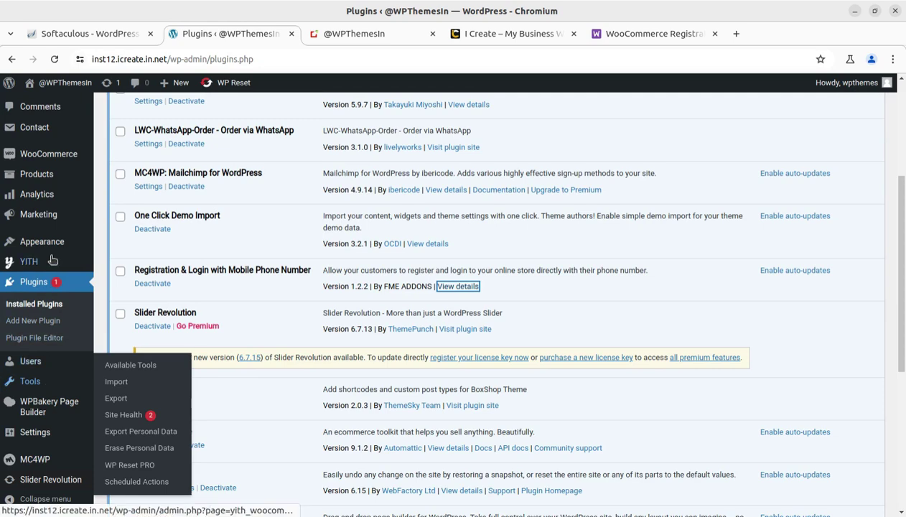
{"action": "mouse_move", "coordinate": [51, 163]}
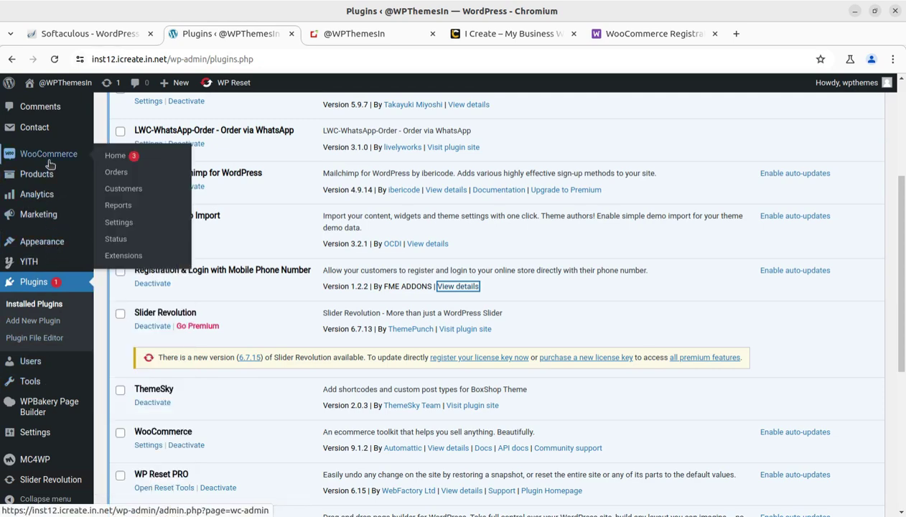
{"action": "left_click", "coordinate": [119, 225]}
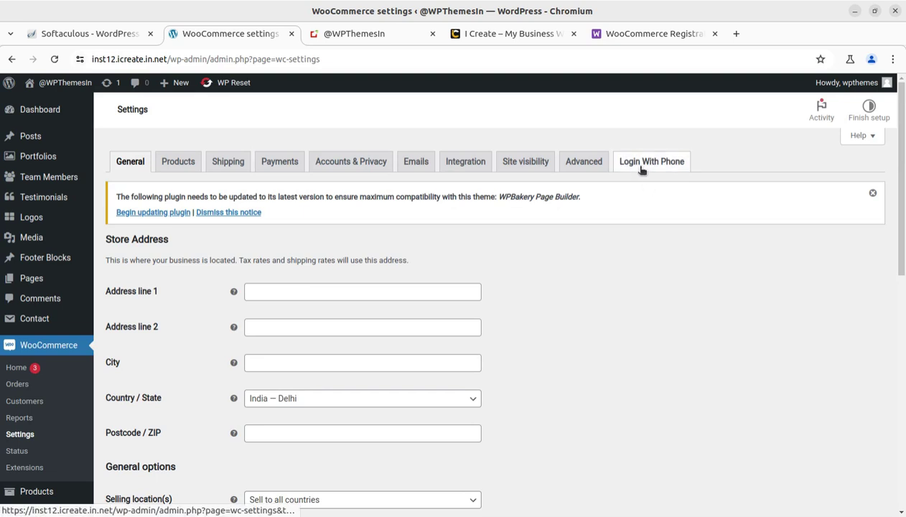
{"action": "left_click", "coordinate": [641, 167]}
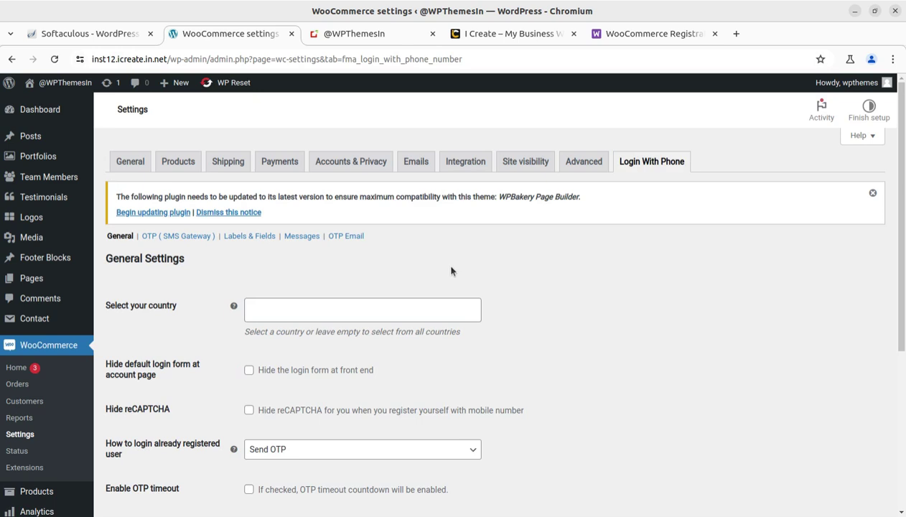
{"action": "left_click", "coordinate": [873, 192]}
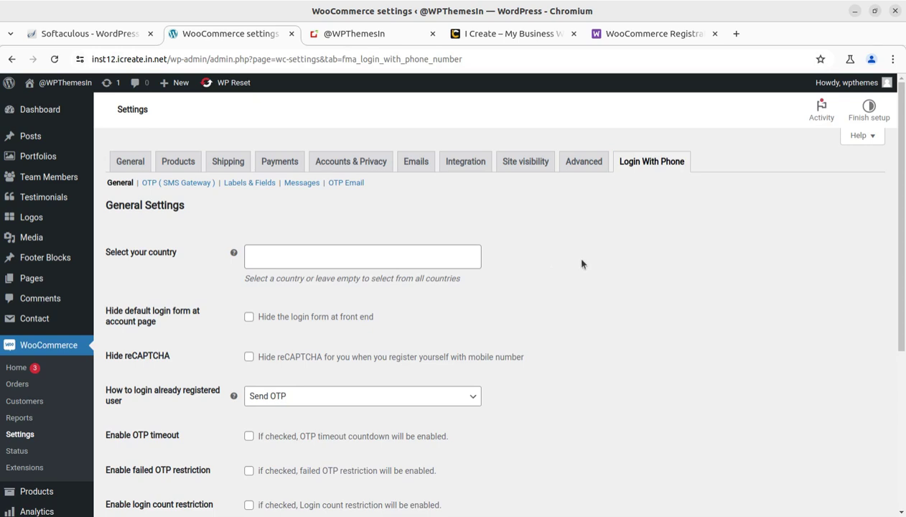
Step: Set the country for phone login to India and review the option that hides the default login form
{"action": "left_click", "coordinate": [282, 264]}
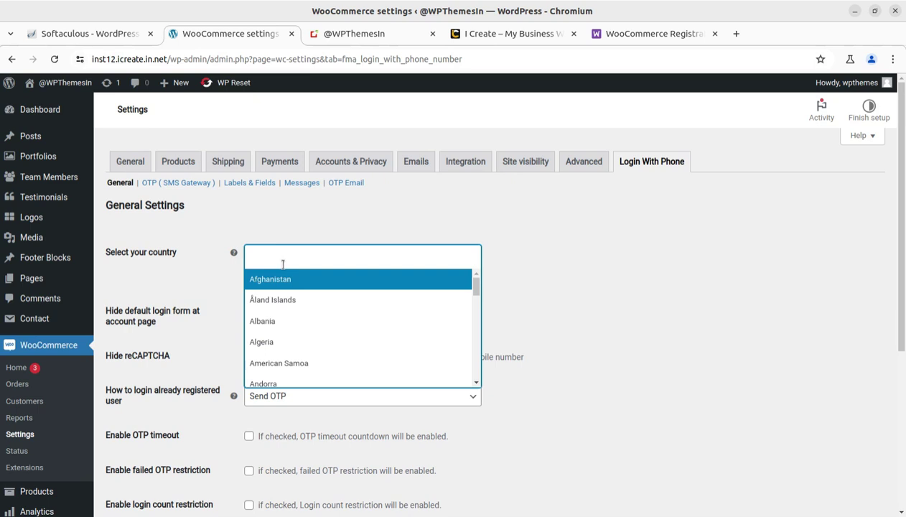
{"action": "type", "text": "India"}
{"action": "key", "text": "Return"}
{"action": "left_click", "coordinate": [623, 273]}
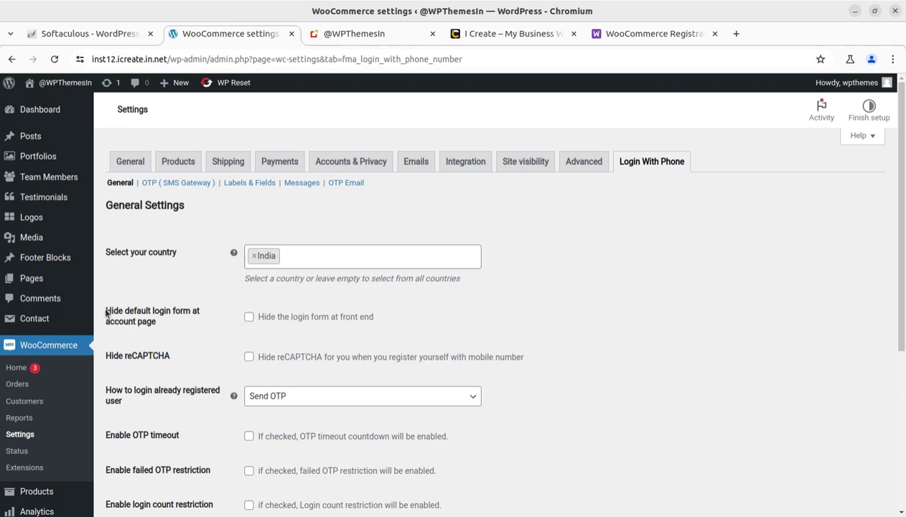
{"action": "left_click_drag", "start_coordinate": [104, 310], "coordinate": [183, 311]}
{"action": "left_click", "coordinate": [185, 322]}
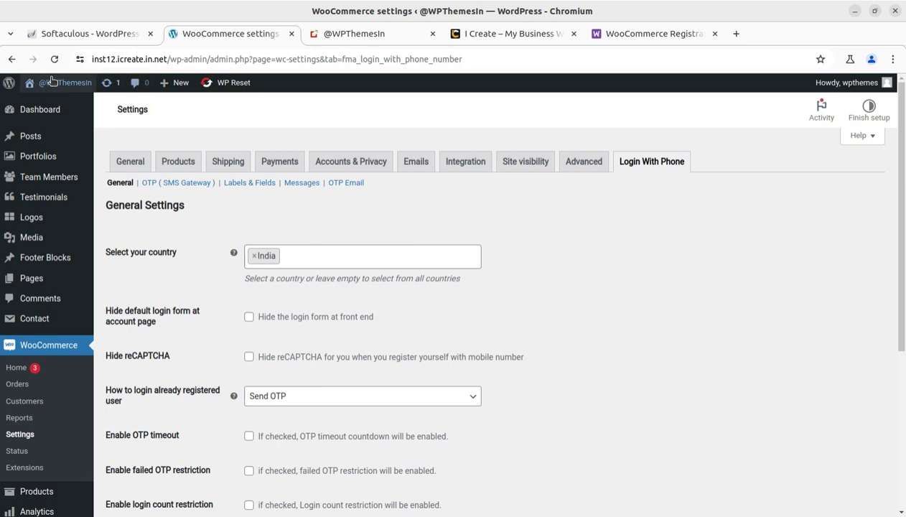
Step: Open the storefront in a new browser tab and add the Libero dolor insum default bag to the cart
{"action": "mouse_move", "coordinate": [54, 83]}
{"action": "middle_click", "coordinate": [41, 105]}
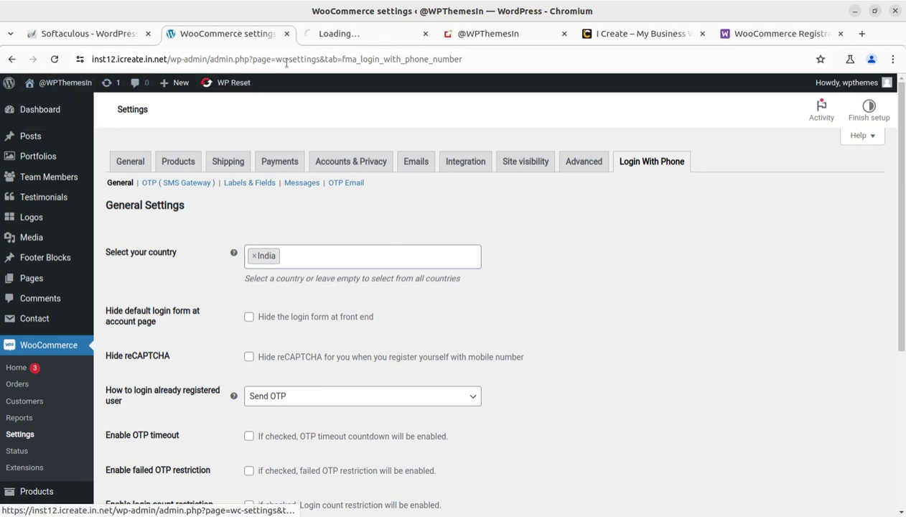
{"action": "left_click", "coordinate": [331, 35]}
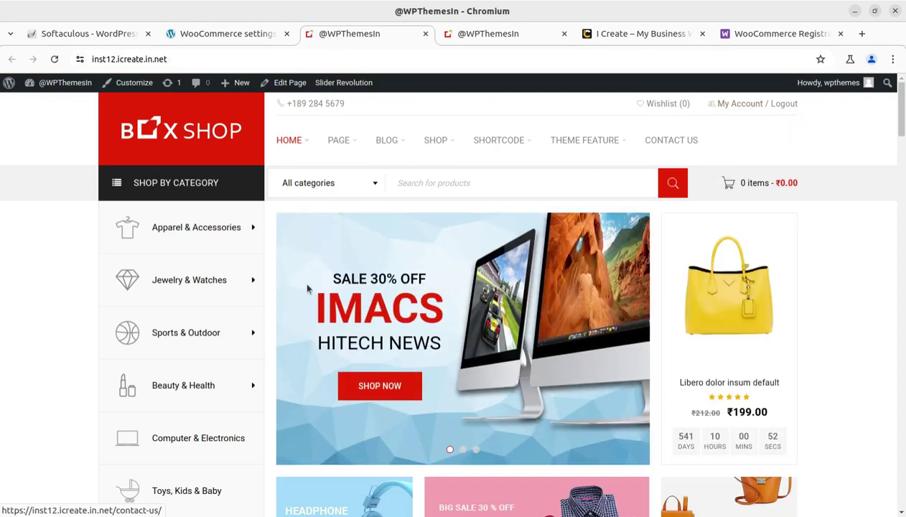
{"action": "left_click", "coordinate": [715, 289]}
{"action": "scroll", "coordinate": [722, 293], "scroll_direction": "down", "scroll_amount": 4}
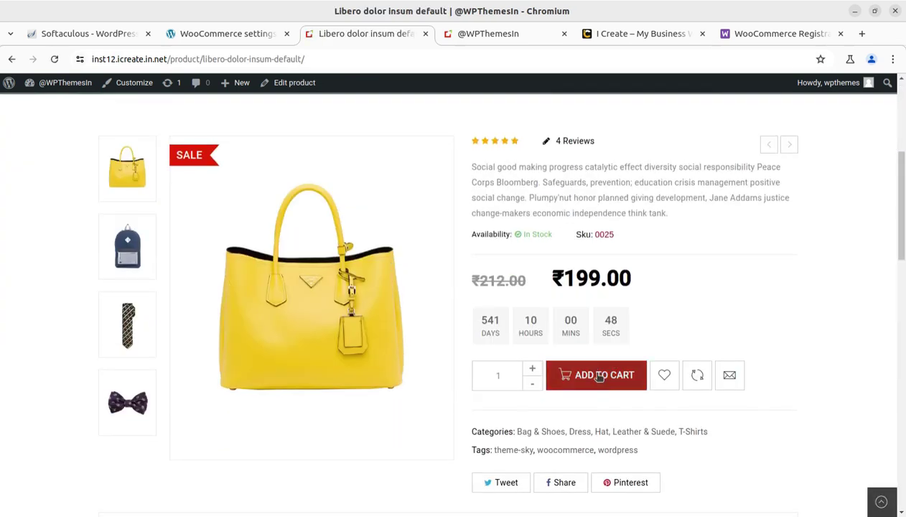
{"action": "left_click", "coordinate": [595, 375]}
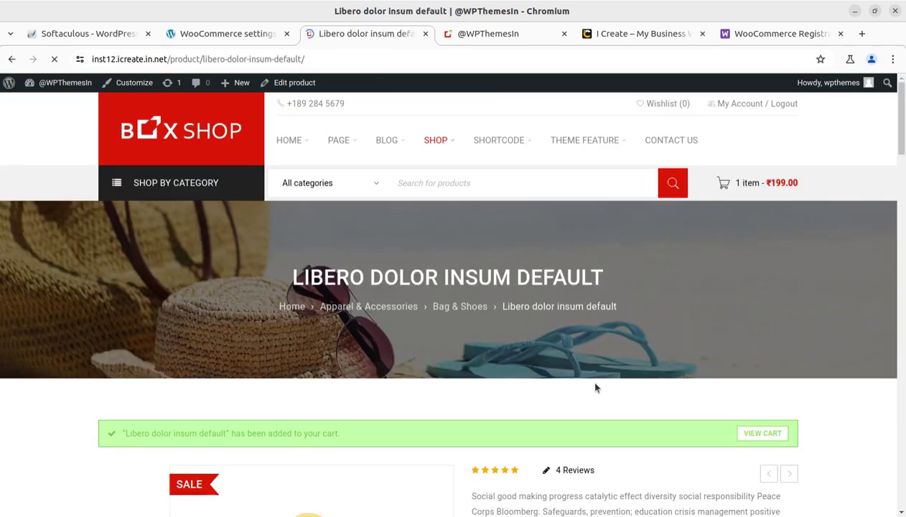
{"action": "scroll", "coordinate": [590, 384], "scroll_direction": "down", "scroll_amount": 3}
{"action": "scroll", "coordinate": [591, 384], "scroll_direction": "down", "scroll_amount": 4}
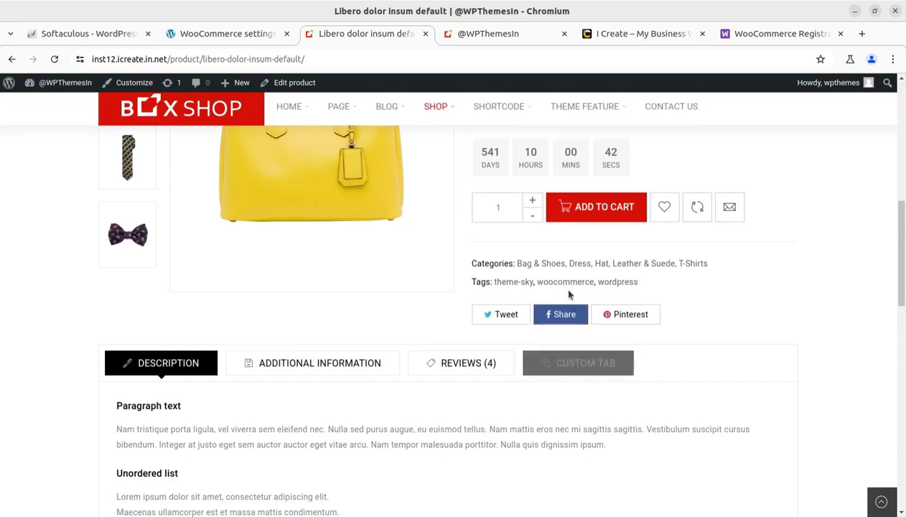
{"action": "left_click", "coordinate": [592, 215]}
{"action": "scroll", "coordinate": [347, 392], "scroll_direction": "down", "scroll_amount": 2}
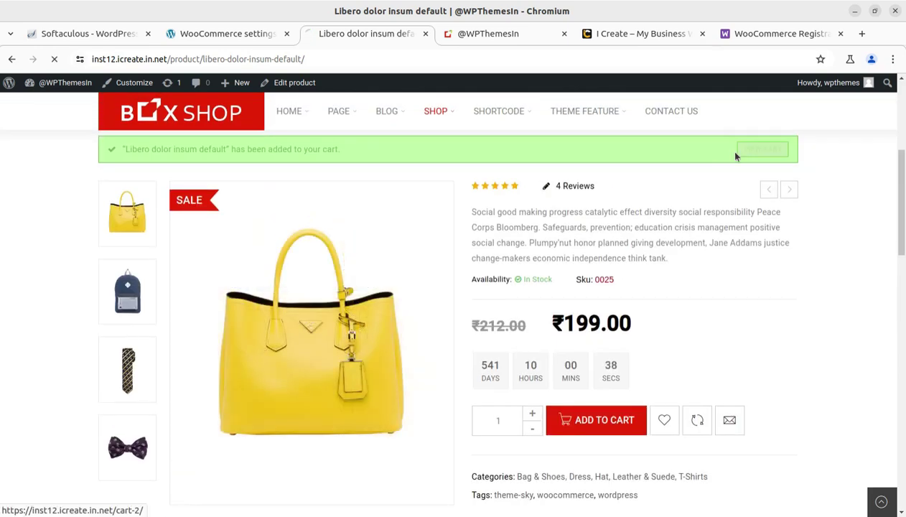
Step: View the cart, proceed to checkout and review the billing details form and order summary
{"action": "left_click", "coordinate": [761, 150]}
{"action": "scroll", "coordinate": [659, 432], "scroll_direction": "down", "scroll_amount": 4}
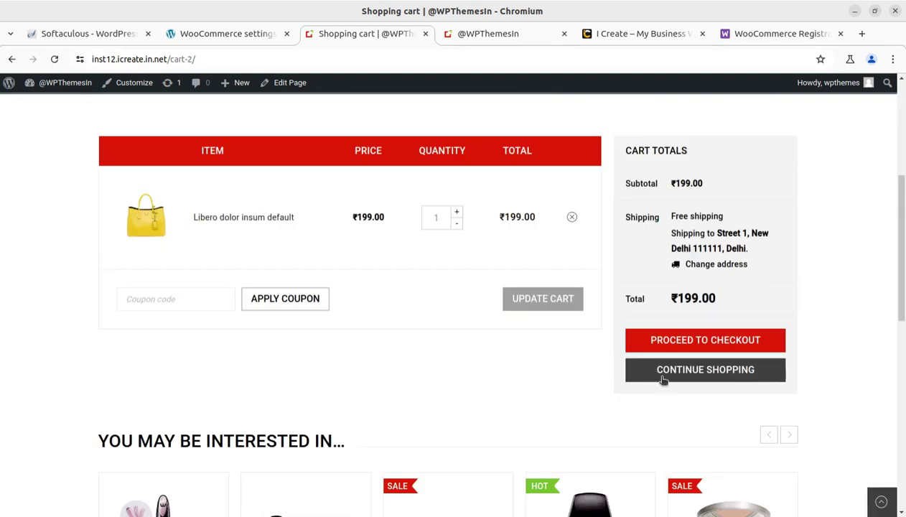
{"action": "left_click", "coordinate": [682, 342]}
{"action": "scroll", "coordinate": [683, 344], "scroll_direction": "down", "scroll_amount": 5}
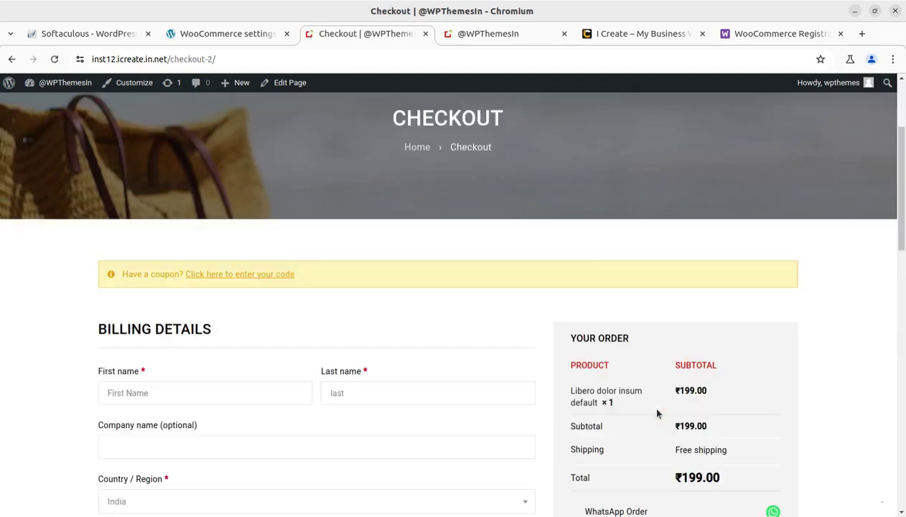
{"action": "scroll", "coordinate": [607, 429], "scroll_direction": "down", "scroll_amount": 1}
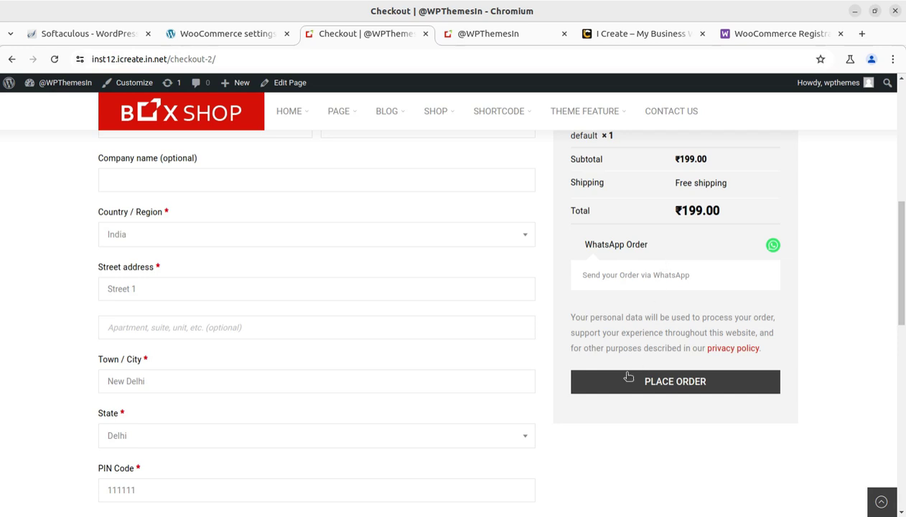
{"action": "scroll", "coordinate": [600, 391], "scroll_direction": "up", "scroll_amount": 3}
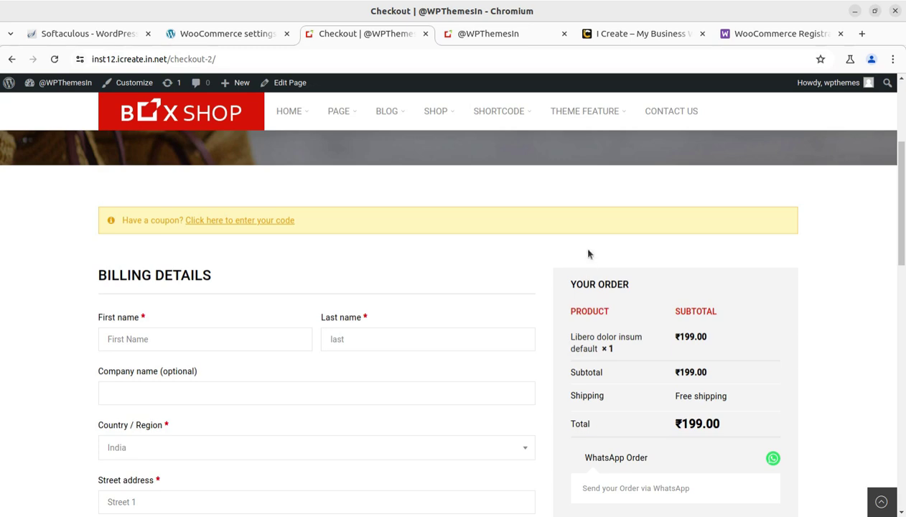
{"action": "scroll", "coordinate": [793, 245], "scroll_direction": "down", "scroll_amount": 8}
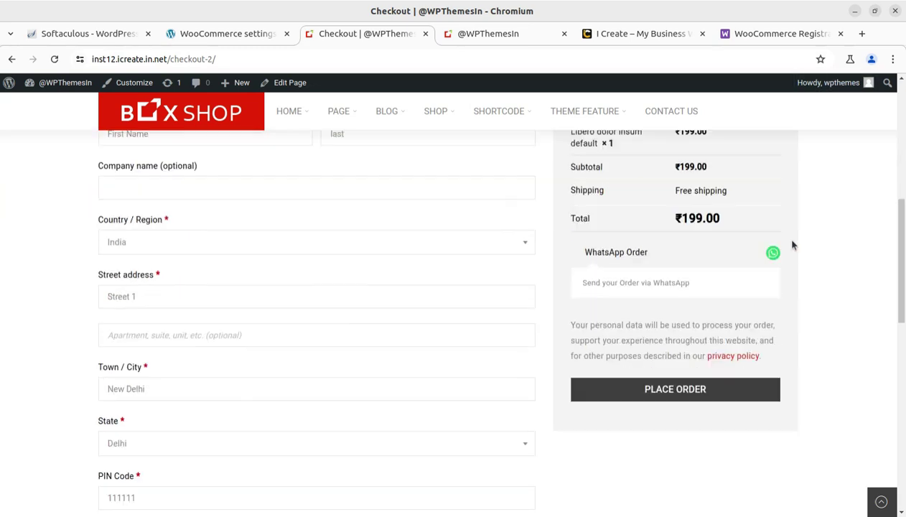
{"action": "scroll", "coordinate": [791, 245], "scroll_direction": "up", "scroll_amount": 8}
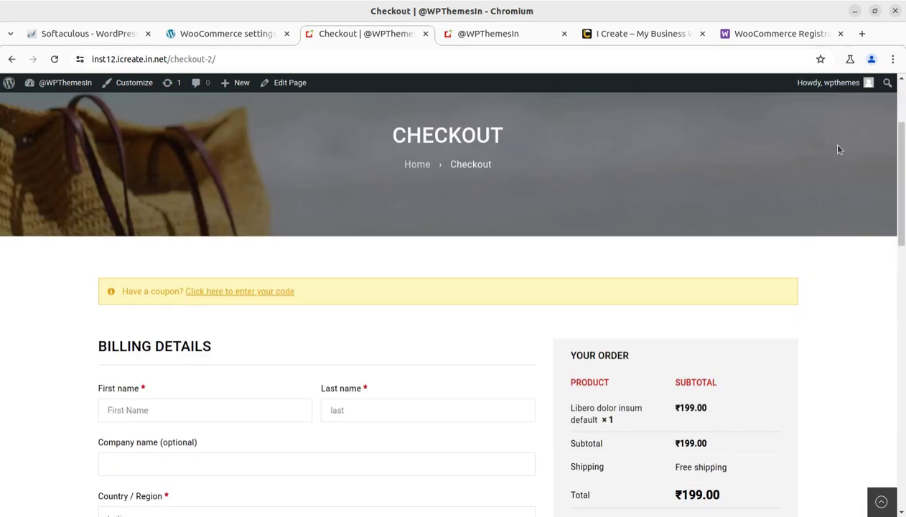
Step: Log out of the account and examine the Login/Register With Phone Number form in the checkout order summary
{"action": "mouse_move", "coordinate": [833, 88]}
{"action": "left_click", "coordinate": [800, 140]}
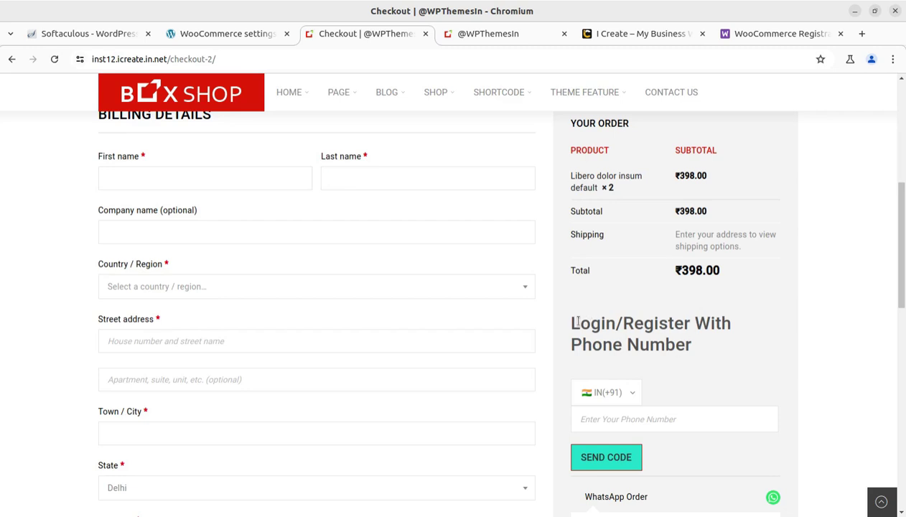
{"action": "left_click_drag", "start_coordinate": [569, 324], "coordinate": [702, 353]}
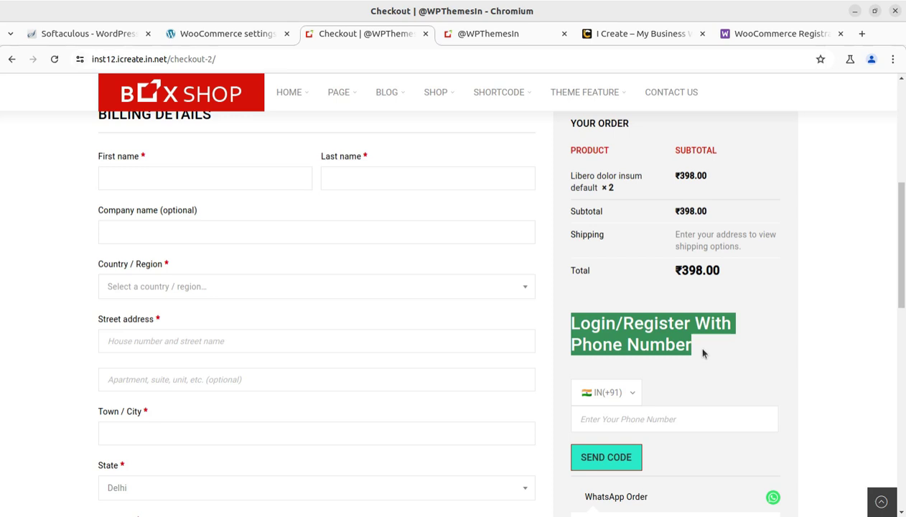
{"action": "left_click", "coordinate": [659, 397]}
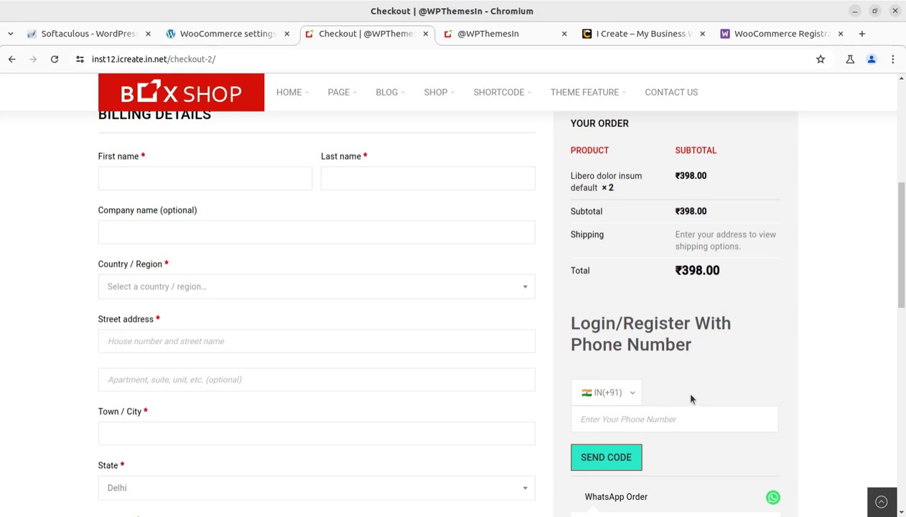
{"action": "scroll", "coordinate": [691, 395], "scroll_direction": "down", "scroll_amount": 2}
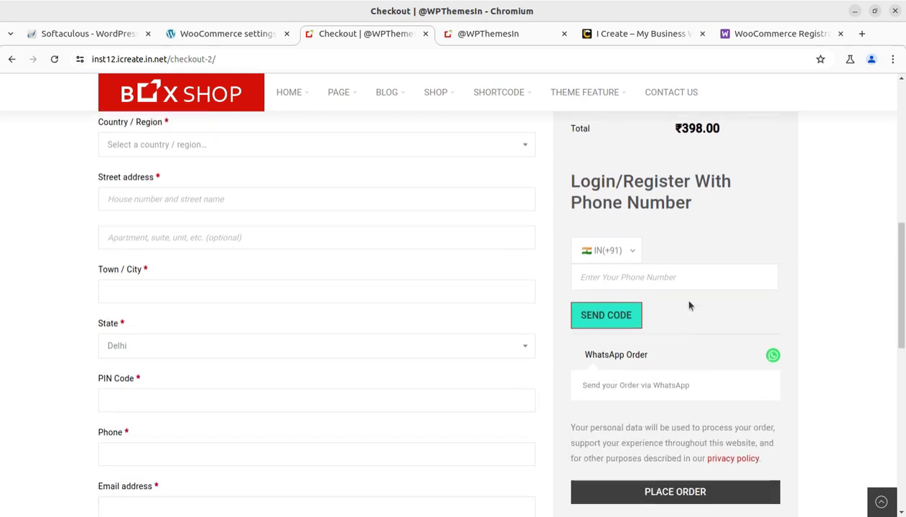
{"action": "scroll", "coordinate": [690, 305], "scroll_direction": "up", "scroll_amount": 1}
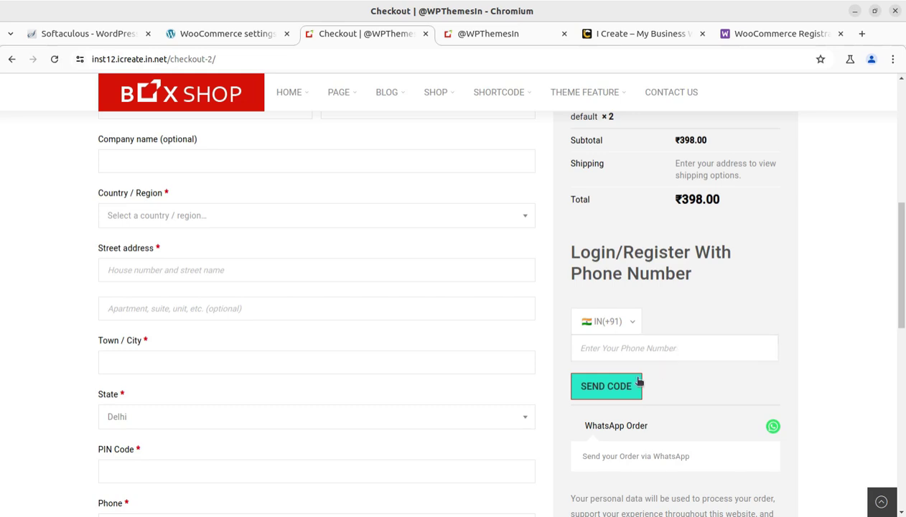
{"action": "left_click", "coordinate": [597, 351]}
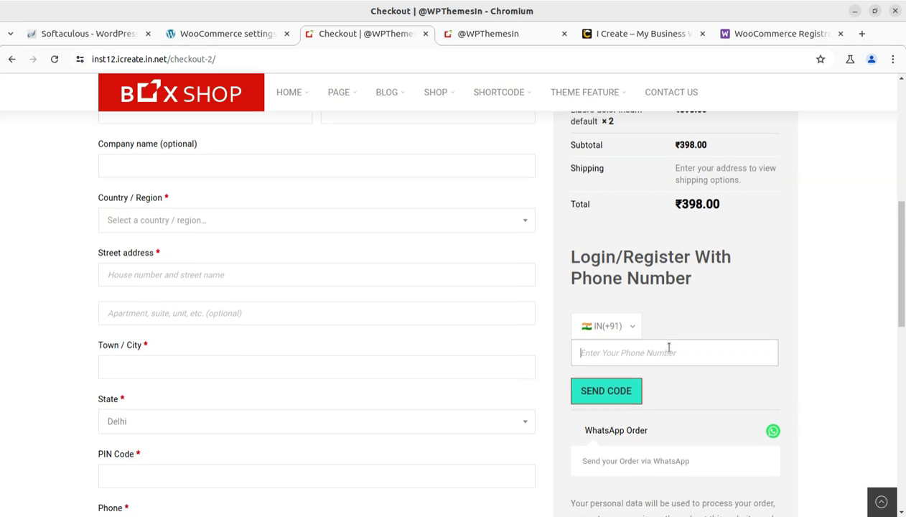
{"action": "scroll", "coordinate": [668, 347], "scroll_direction": "up", "scroll_amount": 1}
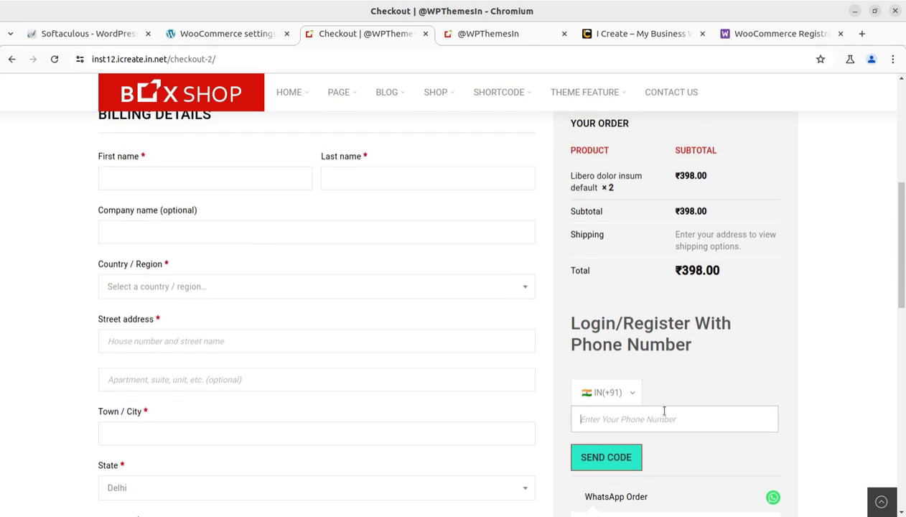
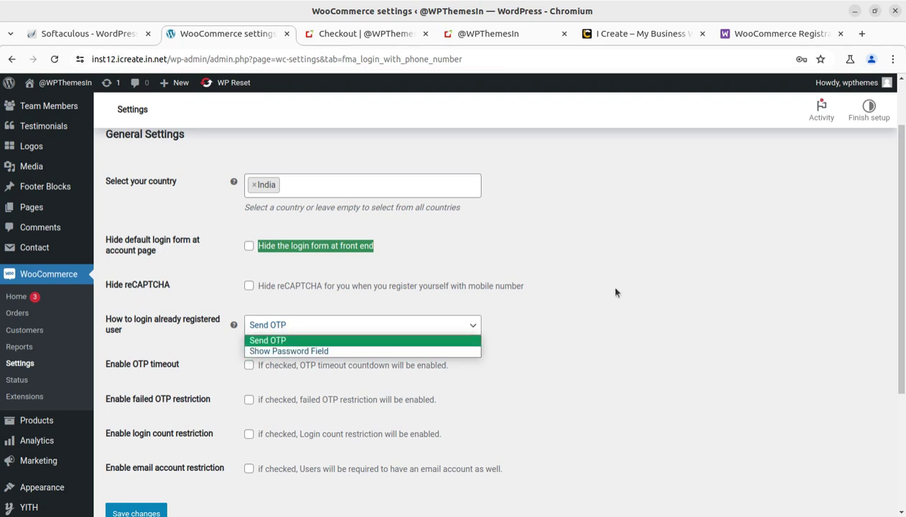
Step: Choose Send OTP as the login method for already registered users and review the OTP timeout, login and email restriction options
{"action": "left_click", "coordinate": [305, 341]}
{"action": "scroll", "coordinate": [320, 350], "scroll_direction": "down", "scroll_amount": 2}
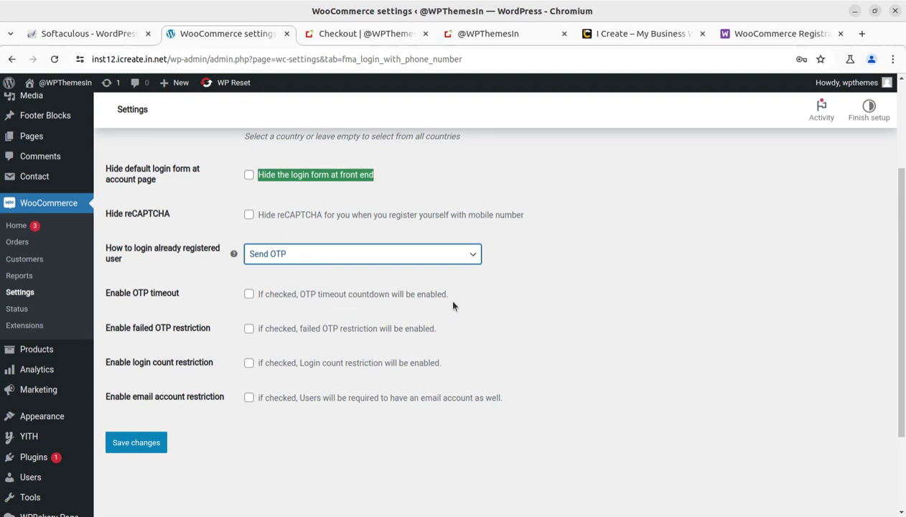
{"action": "left_click", "coordinate": [527, 300]}
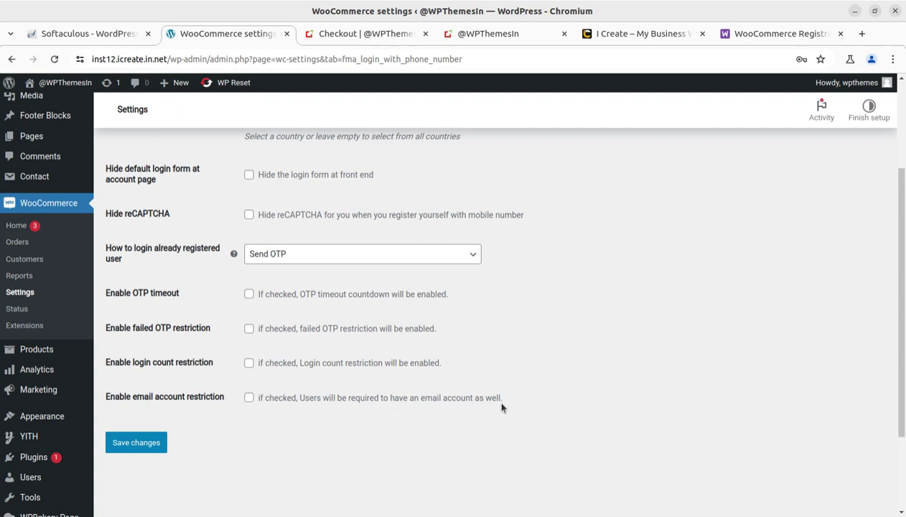
{"action": "scroll", "coordinate": [402, 399], "scroll_direction": "up", "scroll_amount": 5}
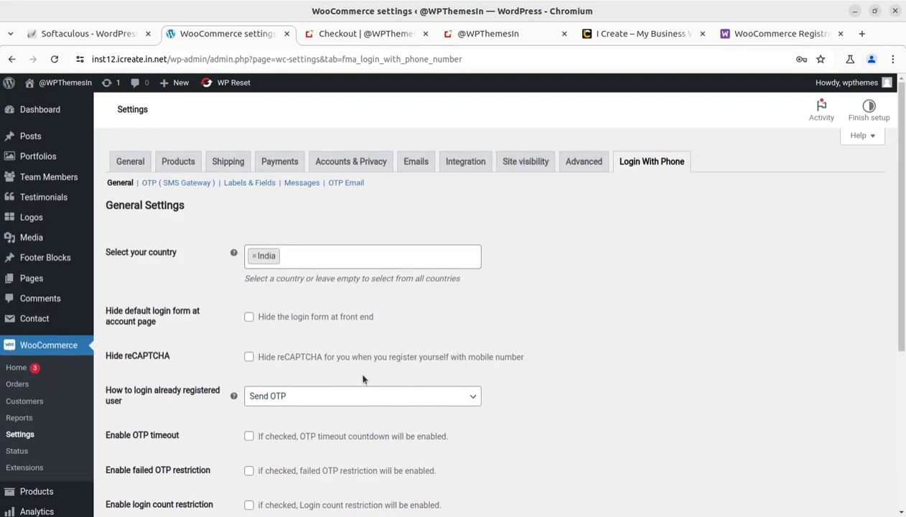
Step: In the OTP (SMS Gateway) settings, choose Twilio as the service provider and review its instructions and credential fields
{"action": "left_click", "coordinate": [176, 186]}
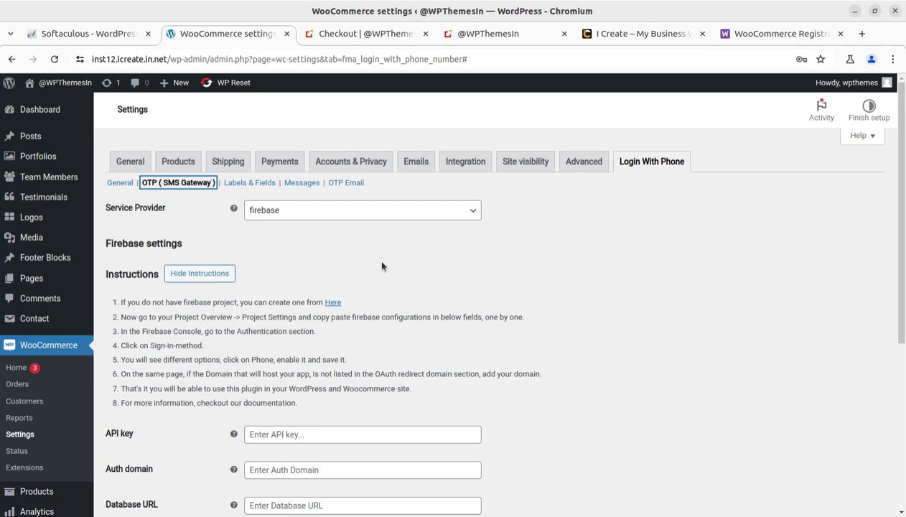
{"action": "left_click", "coordinate": [309, 215]}
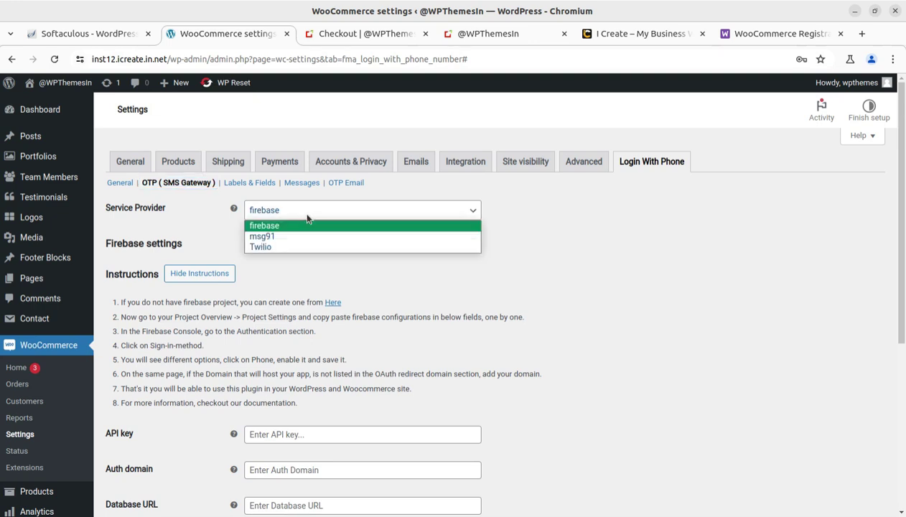
{"action": "left_click", "coordinate": [307, 216]}
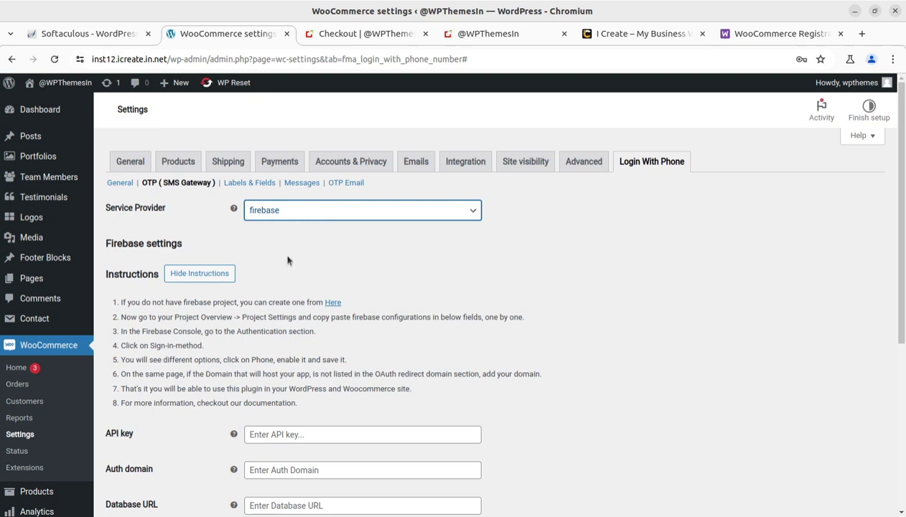
{"action": "left_click", "coordinate": [301, 211]}
{"action": "left_click", "coordinate": [282, 249]}
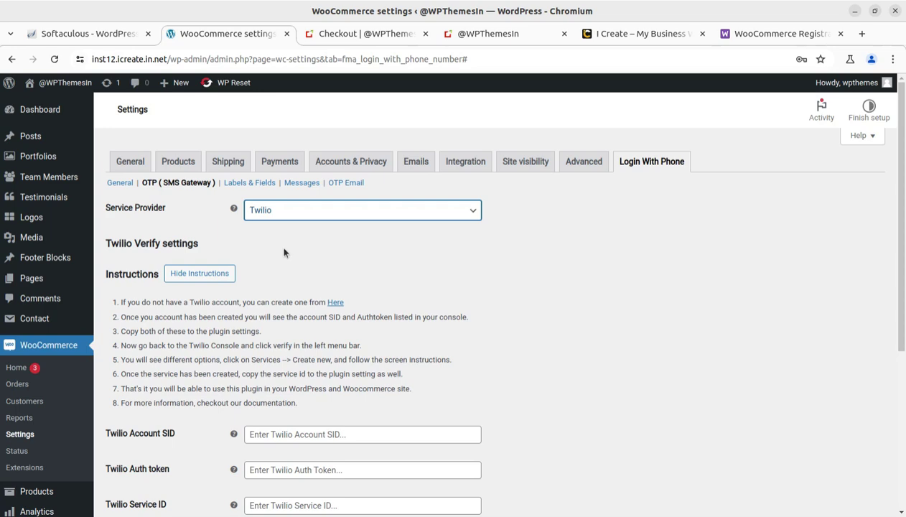
{"action": "scroll", "coordinate": [564, 319], "scroll_direction": "down", "scroll_amount": 2}
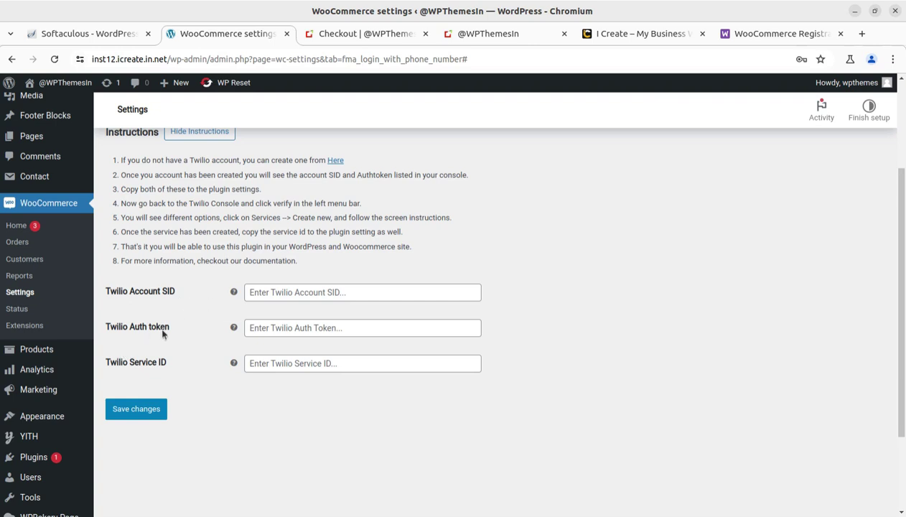
{"action": "scroll", "coordinate": [188, 372], "scroll_direction": "up", "scroll_amount": 1}
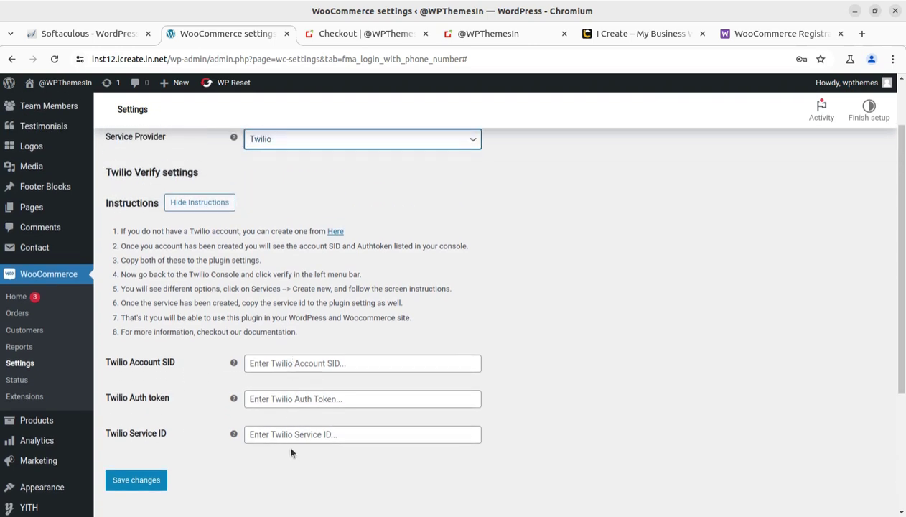
{"action": "scroll", "coordinate": [666, 361], "scroll_direction": "up", "scroll_amount": 1}
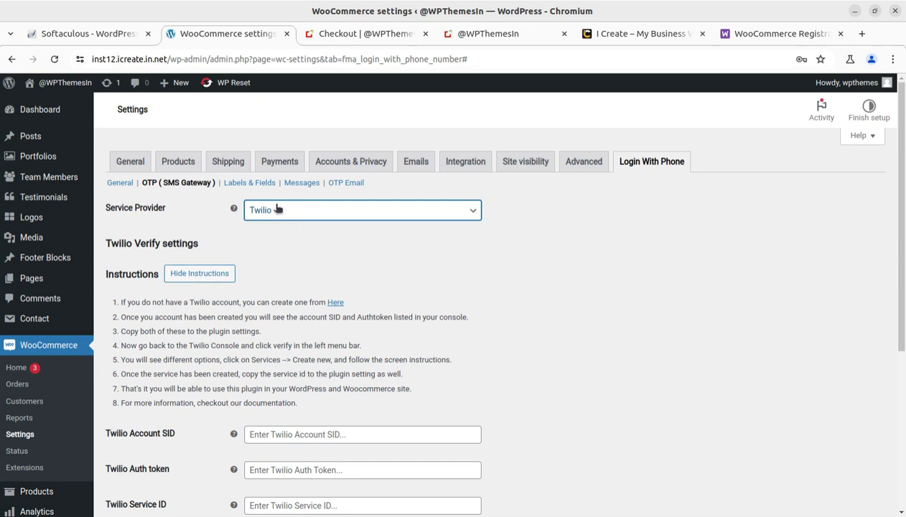
Step: Open the Labels & Fields settings and review the form texts, button labels and color options
{"action": "left_click", "coordinate": [248, 185]}
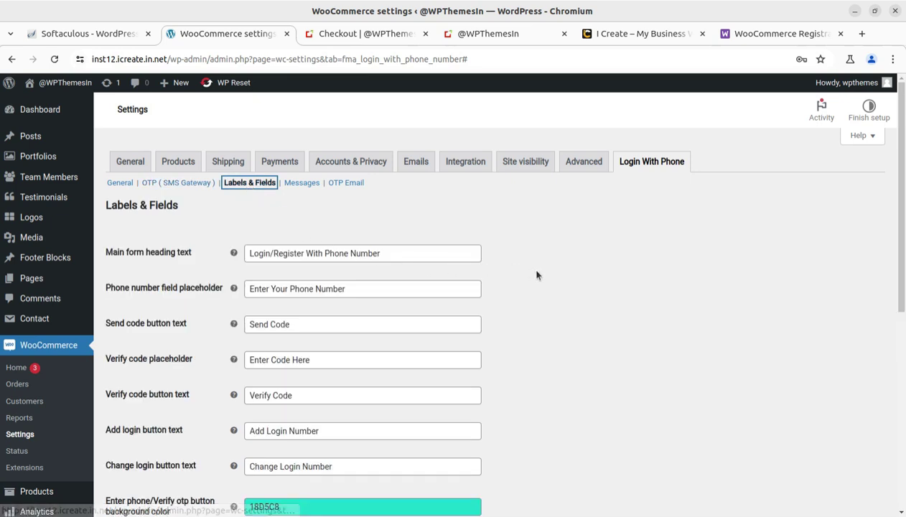
{"action": "scroll", "coordinate": [569, 284], "scroll_direction": "down", "scroll_amount": 2}
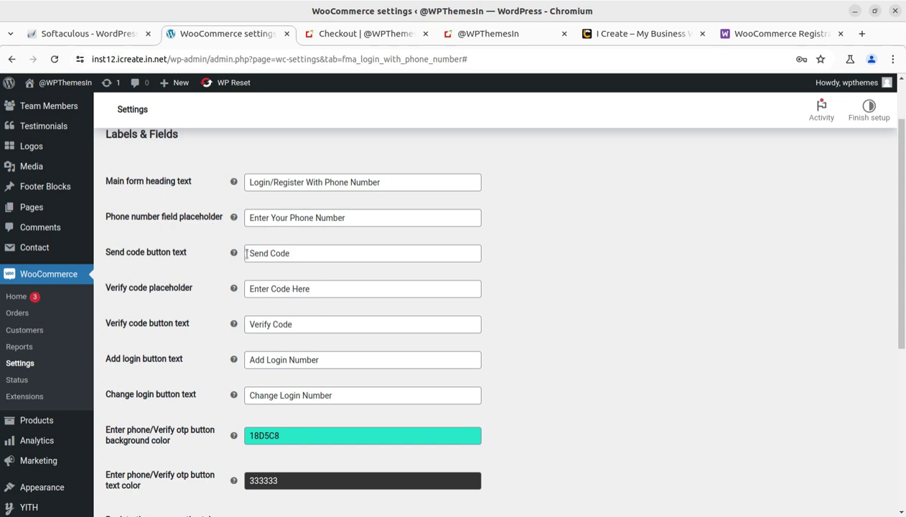
{"action": "scroll", "coordinate": [180, 302], "scroll_direction": "down", "scroll_amount": 2}
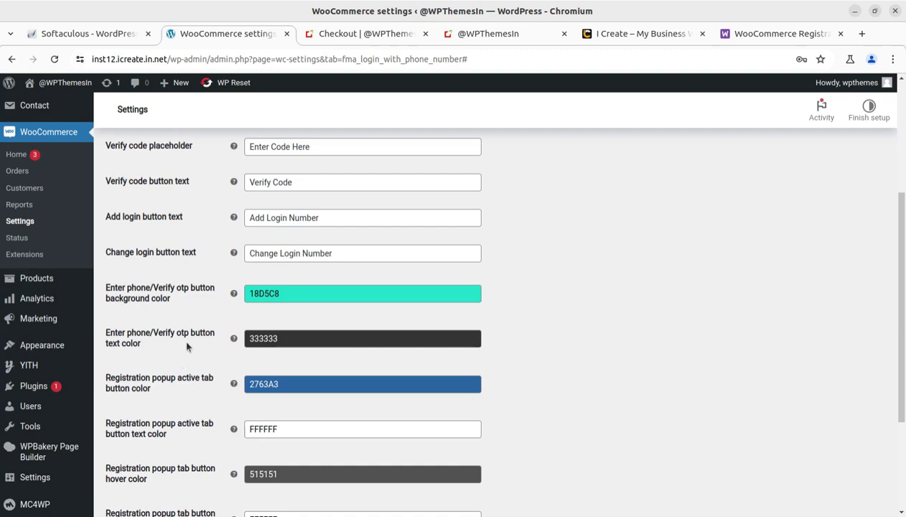
{"action": "scroll", "coordinate": [185, 329], "scroll_direction": "down", "scroll_amount": 2}
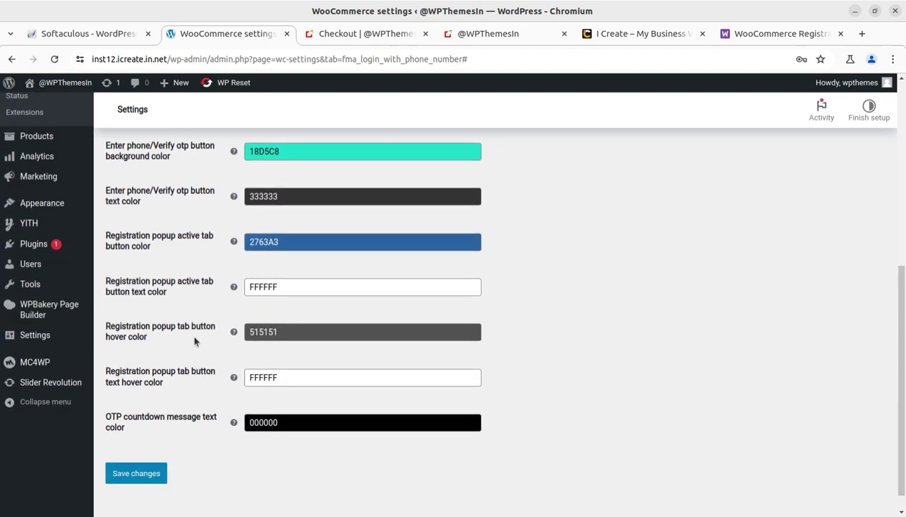
{"action": "scroll", "coordinate": [194, 348], "scroll_direction": "up", "scroll_amount": 2}
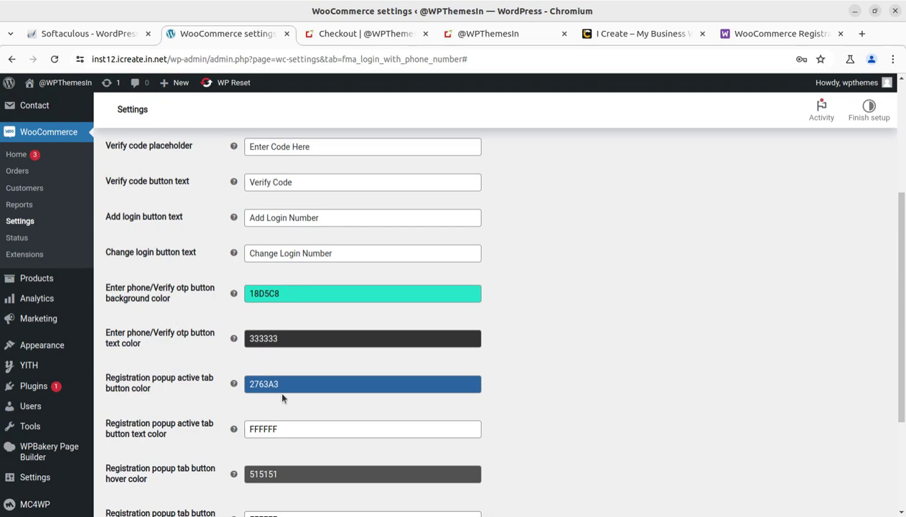
Step: Review the remaining registration popup and OTP countdown message color options in the Labels & Fields settings
{"action": "scroll", "coordinate": [237, 373], "scroll_direction": "down", "scroll_amount": 3}
{"action": "scroll", "coordinate": [241, 395], "scroll_direction": "up", "scroll_amount": 1}
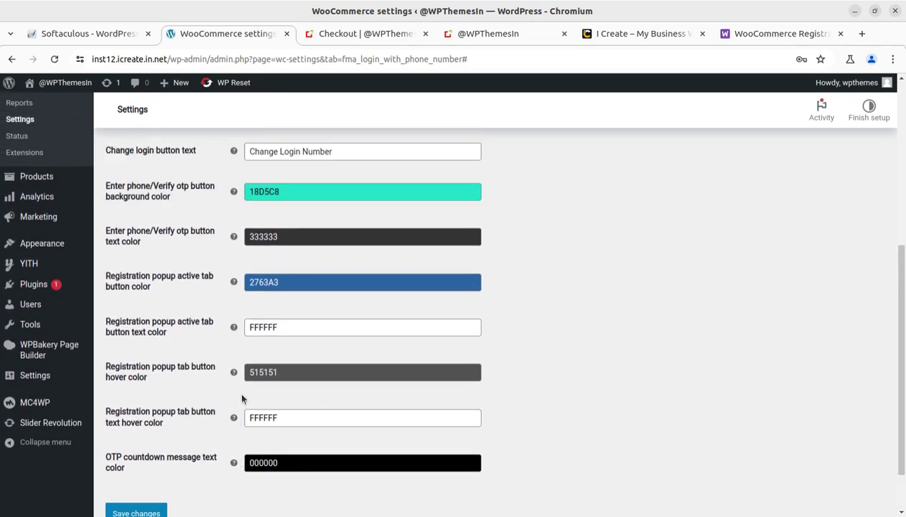
{"action": "scroll", "coordinate": [242, 399], "scroll_direction": "up", "scroll_amount": 5}
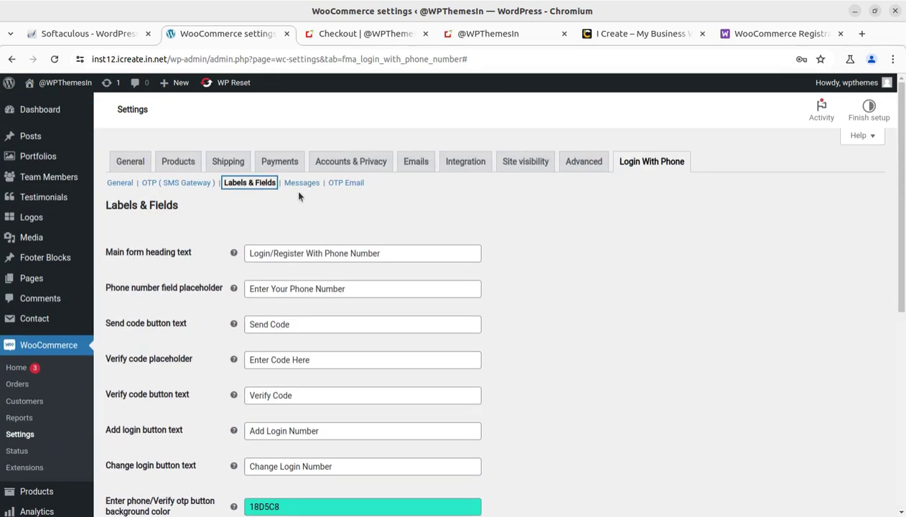
Step: Review the error, verification and popup texts in the Messages settings, and open the OTP Email settings
{"action": "left_click", "coordinate": [302, 184]}
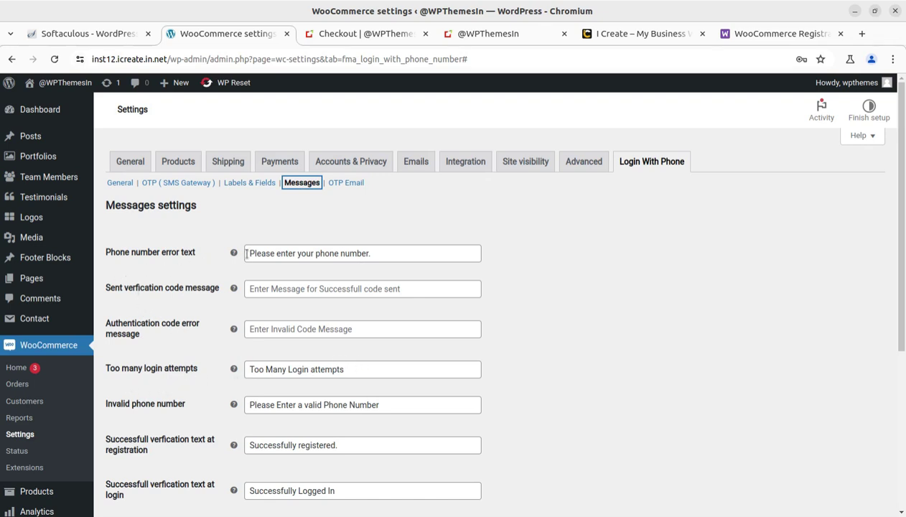
{"action": "scroll", "coordinate": [443, 296], "scroll_direction": "down", "scroll_amount": 1}
{"action": "scroll", "coordinate": [381, 360], "scroll_direction": "down", "scroll_amount": 5}
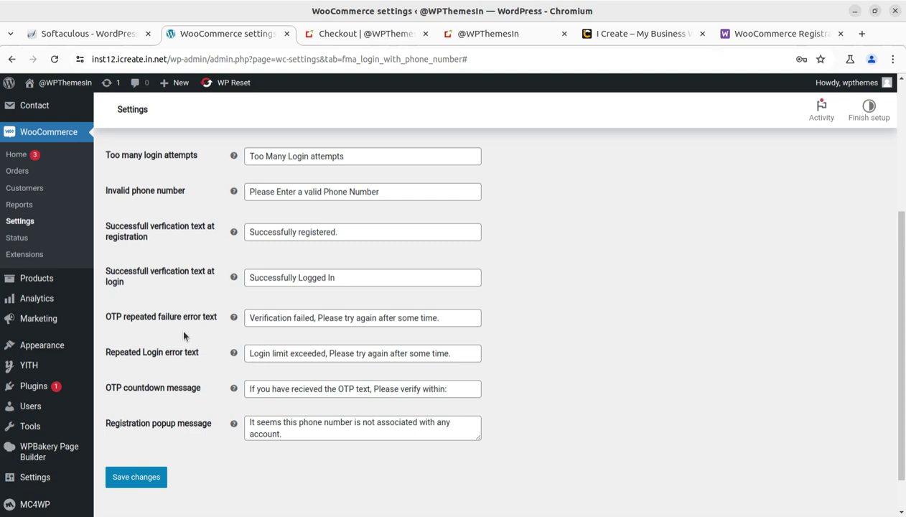
{"action": "scroll", "coordinate": [238, 400], "scroll_direction": "up", "scroll_amount": 3}
{"action": "scroll", "coordinate": [222, 202], "scroll_direction": "down", "scroll_amount": 2}
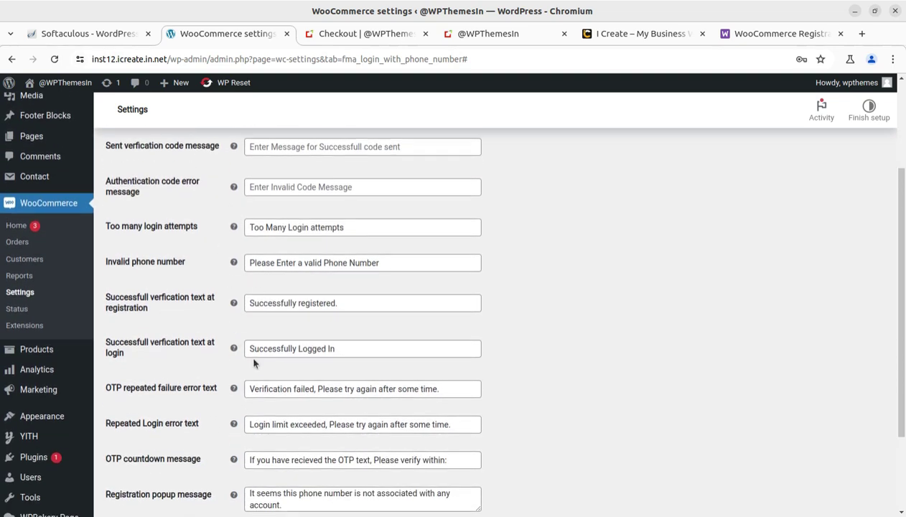
{"action": "scroll", "coordinate": [253, 364], "scroll_direction": "up", "scroll_amount": 2}
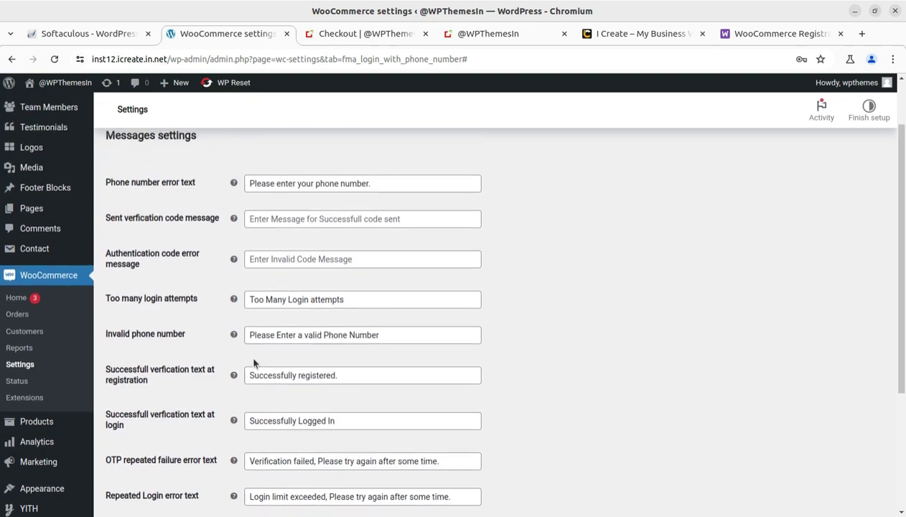
{"action": "scroll", "coordinate": [253, 364], "scroll_direction": "up", "scroll_amount": 2}
{"action": "left_click", "coordinate": [332, 185]}
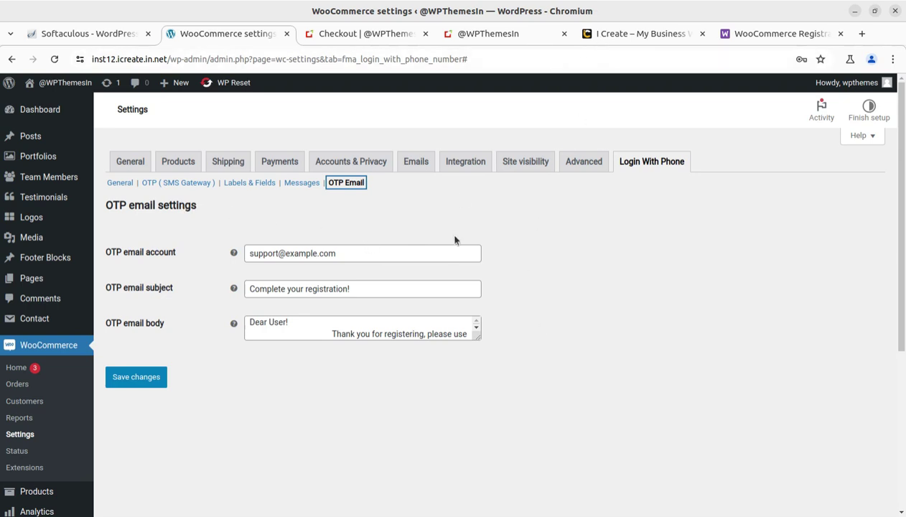
Step: Return to the store's checkout page and examine the Login/Register With Phone Number form beside the billing details
{"action": "left_click", "coordinate": [372, 35]}
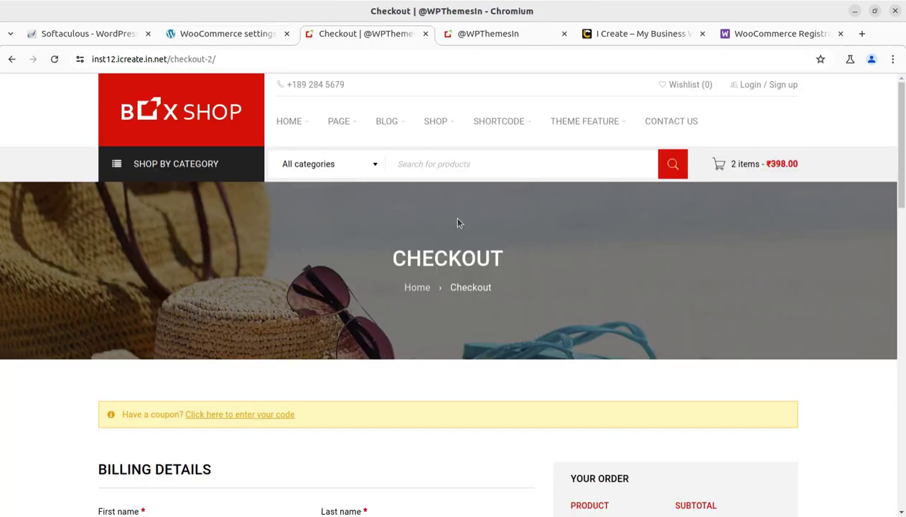
{"action": "scroll", "coordinate": [500, 243], "scroll_direction": "down", "scroll_amount": 3}
{"action": "scroll", "coordinate": [500, 243], "scroll_direction": "down", "scroll_amount": 4}
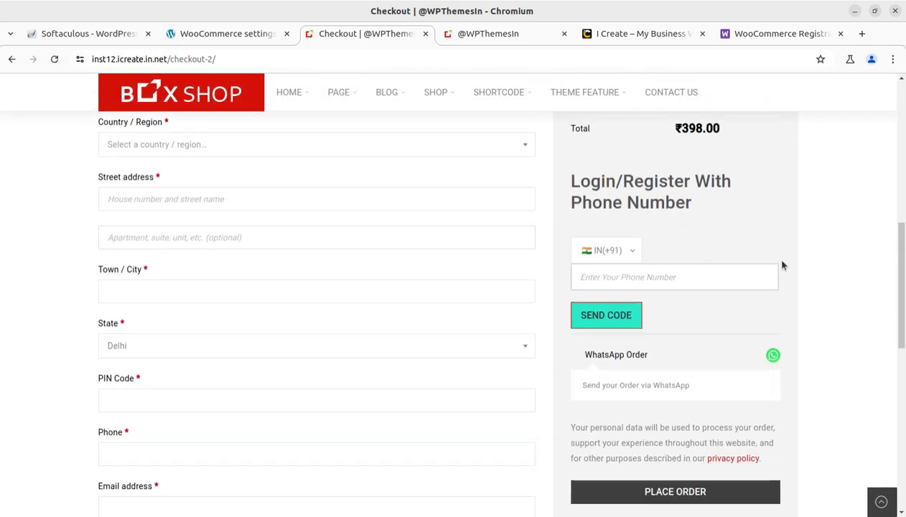
{"action": "scroll", "coordinate": [796, 247], "scroll_direction": "up", "scroll_amount": 3}
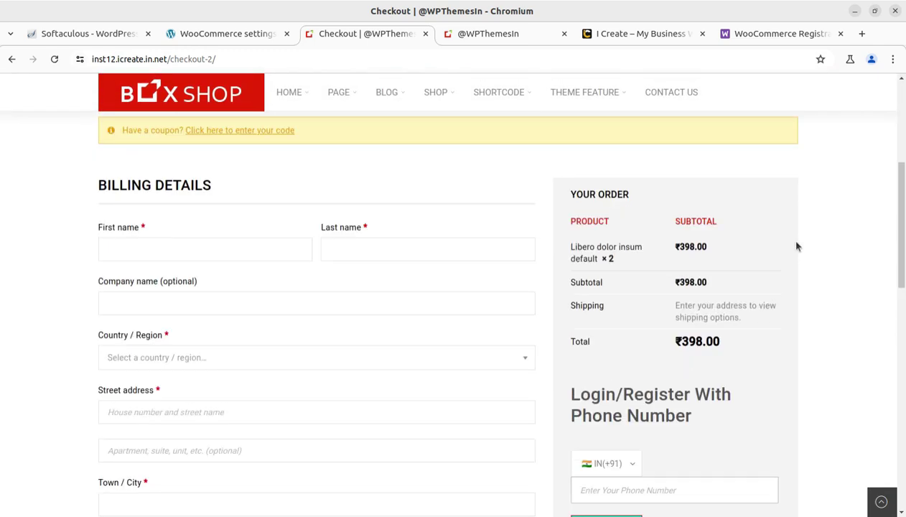
{"action": "scroll", "coordinate": [797, 247], "scroll_direction": "up", "scroll_amount": 3}
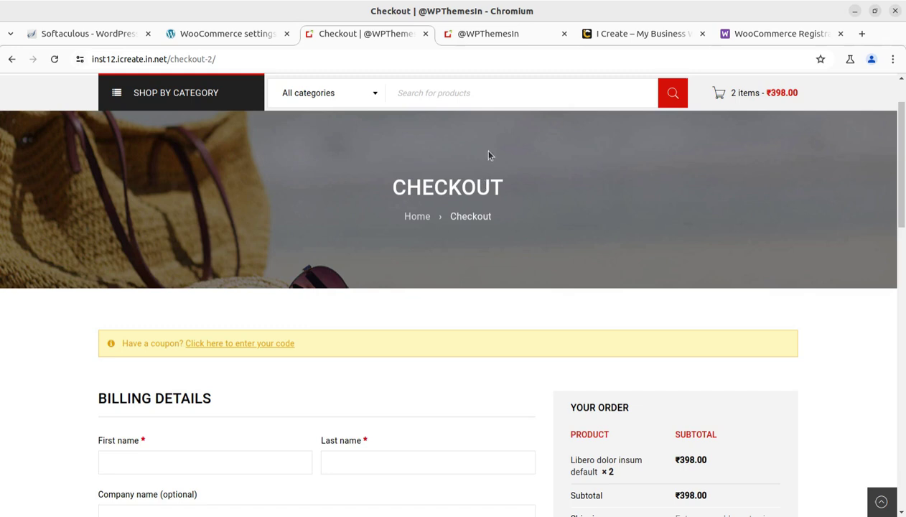
Step: Open the plugin's WooCommerce marketplace page and read its overview and features list
{"action": "left_click", "coordinate": [752, 34]}
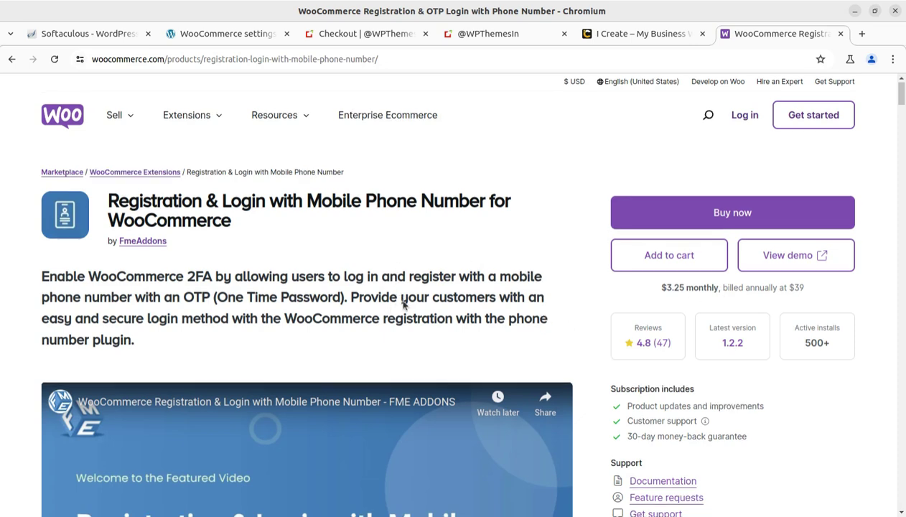
{"action": "scroll", "coordinate": [404, 303], "scroll_direction": "down", "scroll_amount": 5}
{"action": "scroll", "coordinate": [352, 316], "scroll_direction": "down", "scroll_amount": 5}
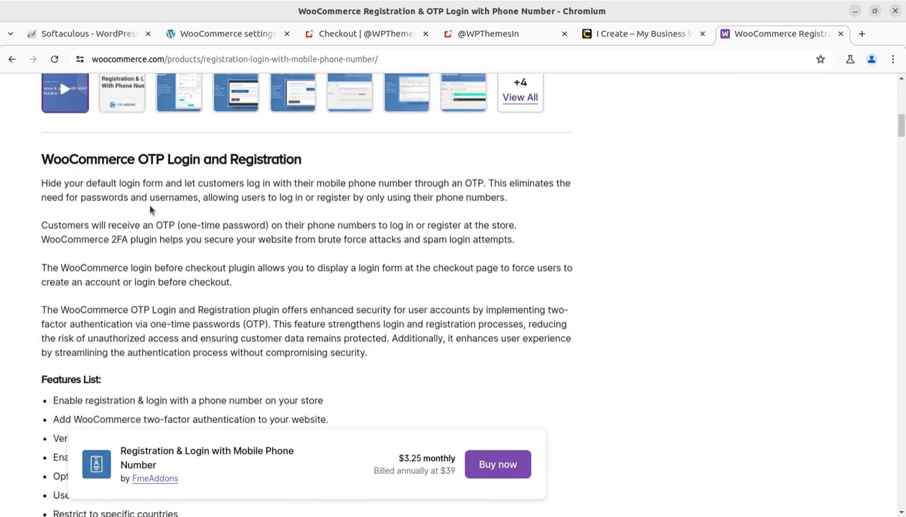
{"action": "scroll", "coordinate": [155, 211], "scroll_direction": "down", "scroll_amount": 5}
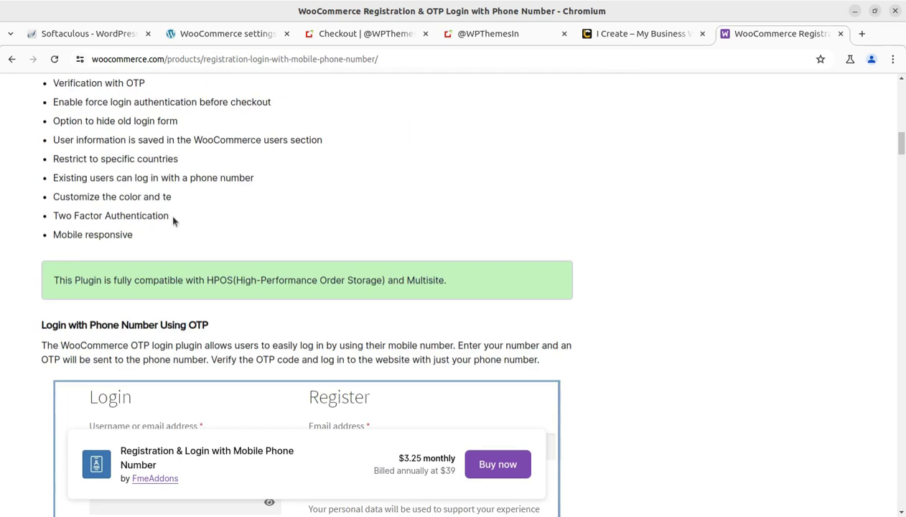
{"action": "scroll", "coordinate": [185, 227], "scroll_direction": "up", "scroll_amount": 4}
Step: Read the product page sections on OTP login, phone number registration and phone login for existing users
{"action": "scroll", "coordinate": [204, 233], "scroll_direction": "down", "scroll_amount": 7}
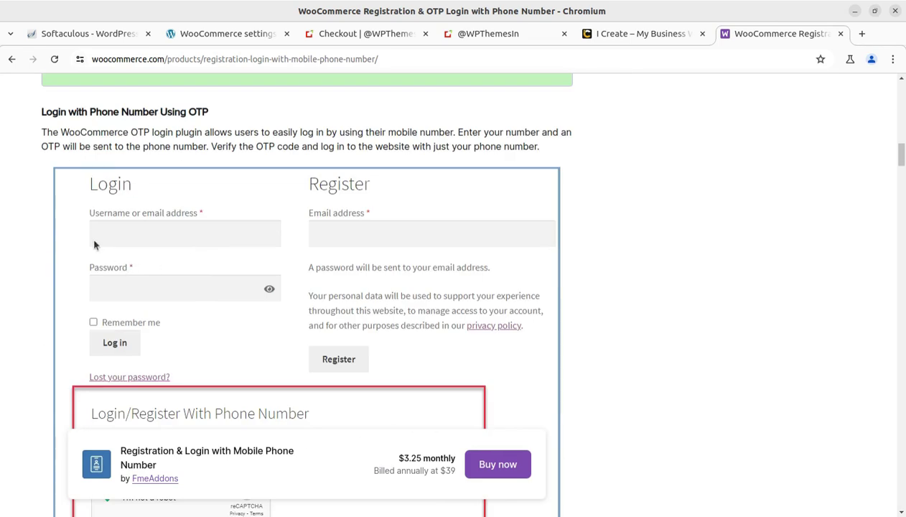
{"action": "scroll", "coordinate": [309, 269], "scroll_direction": "down", "scroll_amount": 2}
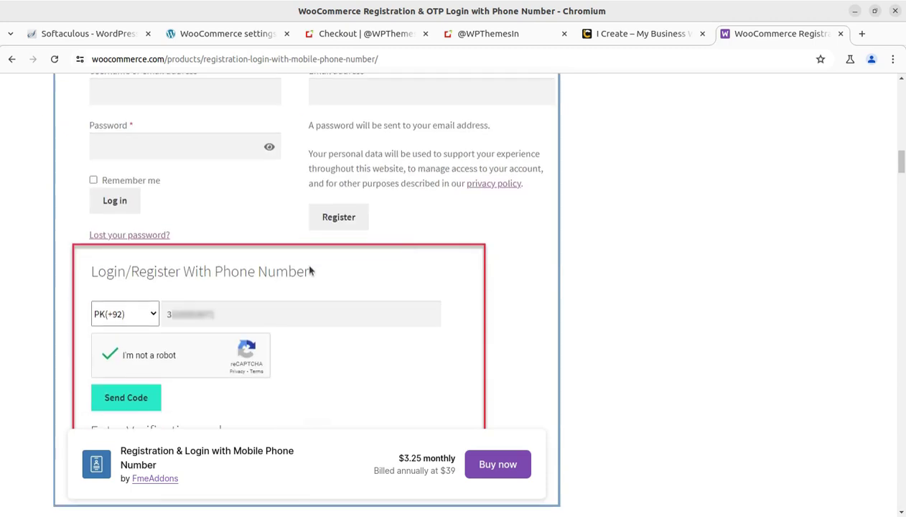
{"action": "scroll", "coordinate": [287, 309], "scroll_direction": "down", "scroll_amount": 4}
{"action": "scroll", "coordinate": [317, 301], "scroll_direction": "down", "scroll_amount": 3}
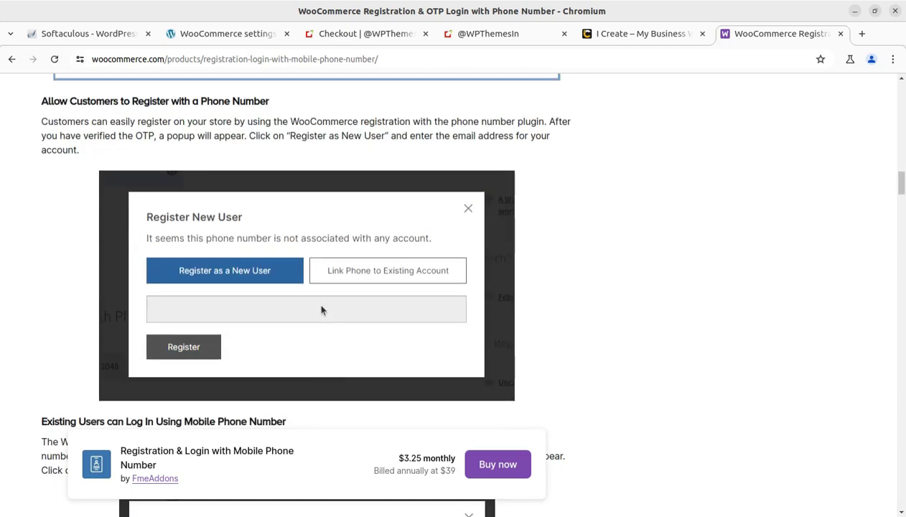
{"action": "scroll", "coordinate": [300, 288], "scroll_direction": "down", "scroll_amount": 2}
{"action": "scroll", "coordinate": [281, 291], "scroll_direction": "up", "scroll_amount": 2}
{"action": "scroll", "coordinate": [231, 301], "scroll_direction": "down", "scroll_amount": 3}
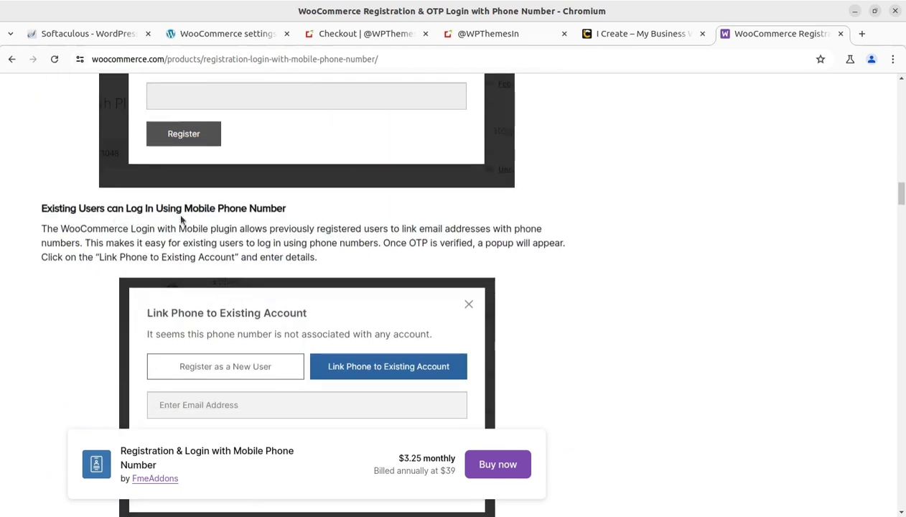
Step: Read the sections on hiding the default login form, saved user information, button customization, SMS gateways and forced login before checkout
{"action": "scroll", "coordinate": [295, 212], "scroll_direction": "down", "scroll_amount": 5}
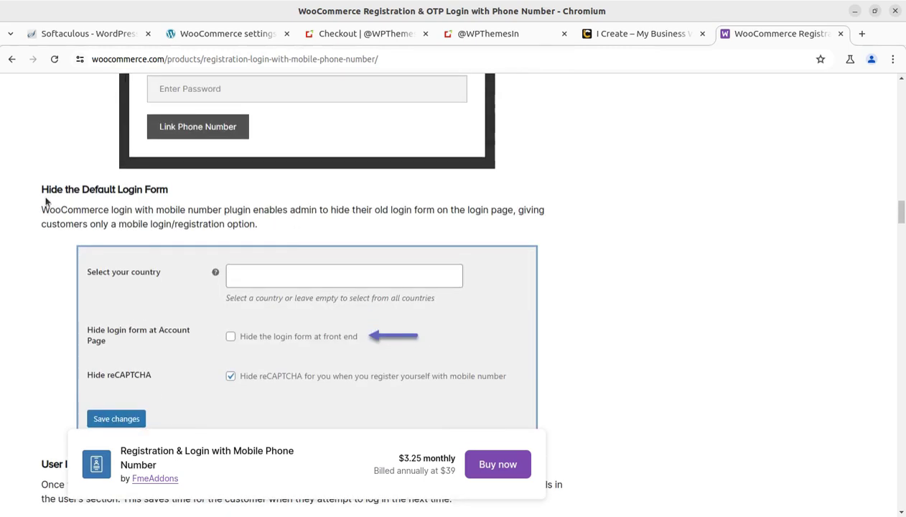
{"action": "scroll", "coordinate": [243, 221], "scroll_direction": "down", "scroll_amount": 3}
{"action": "scroll", "coordinate": [243, 222], "scroll_direction": "down", "scroll_amount": 2}
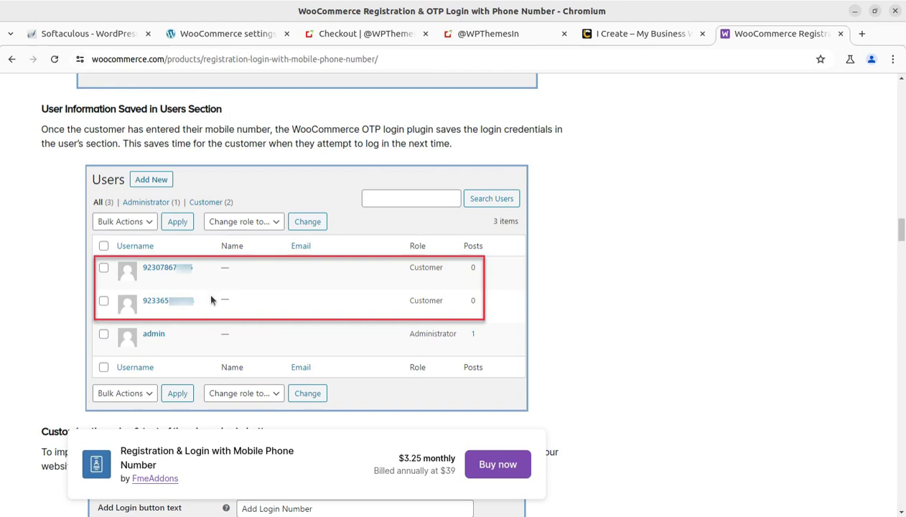
{"action": "scroll", "coordinate": [216, 301], "scroll_direction": "down", "scroll_amount": 2}
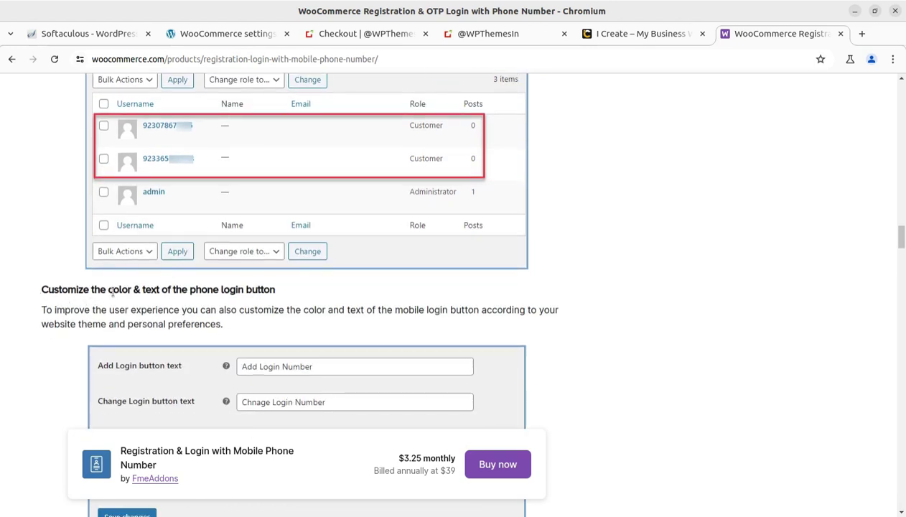
{"action": "scroll", "coordinate": [232, 287], "scroll_direction": "down", "scroll_amount": 3}
{"action": "scroll", "coordinate": [237, 293], "scroll_direction": "down", "scroll_amount": 8}
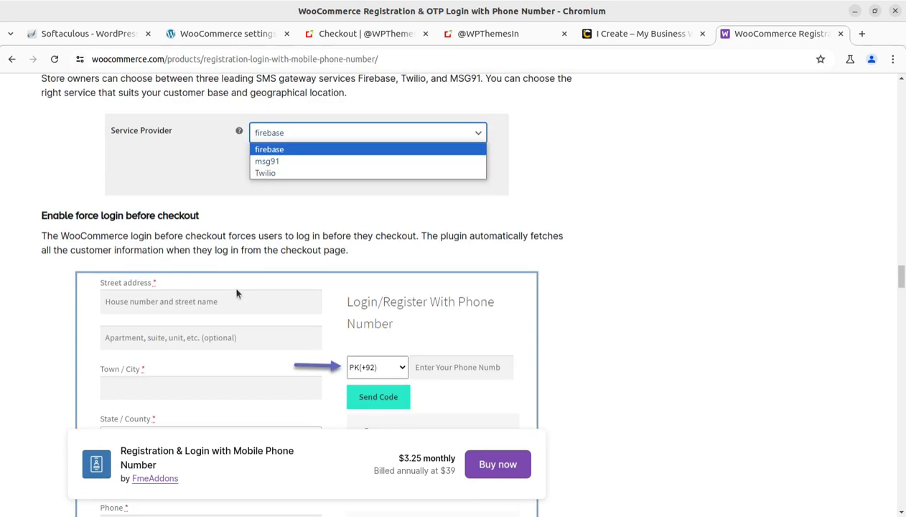
{"action": "scroll", "coordinate": [237, 293], "scroll_direction": "down", "scroll_amount": 9}
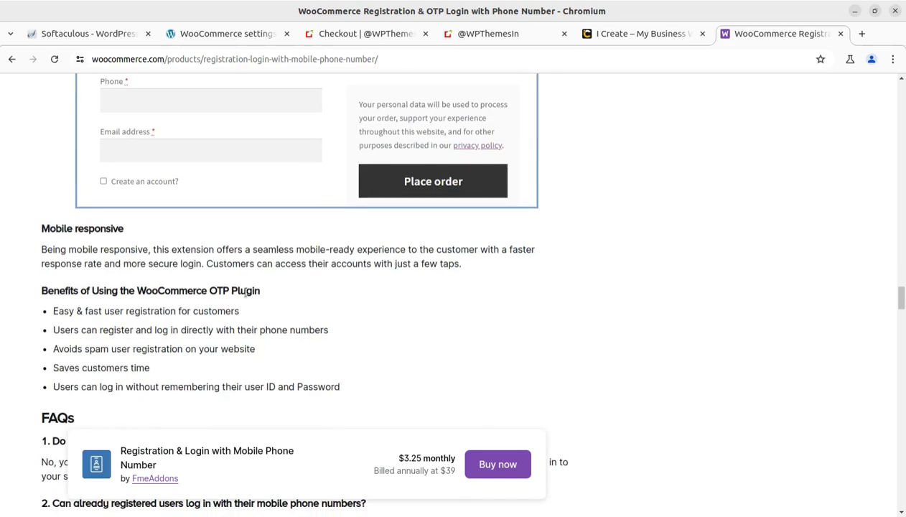
Step: Read the benefits and FAQs on the product page and return to its beginning
{"action": "scroll", "coordinate": [246, 293], "scroll_direction": "up", "scroll_amount": 5}
{"action": "scroll", "coordinate": [246, 294], "scroll_direction": "down", "scroll_amount": 4}
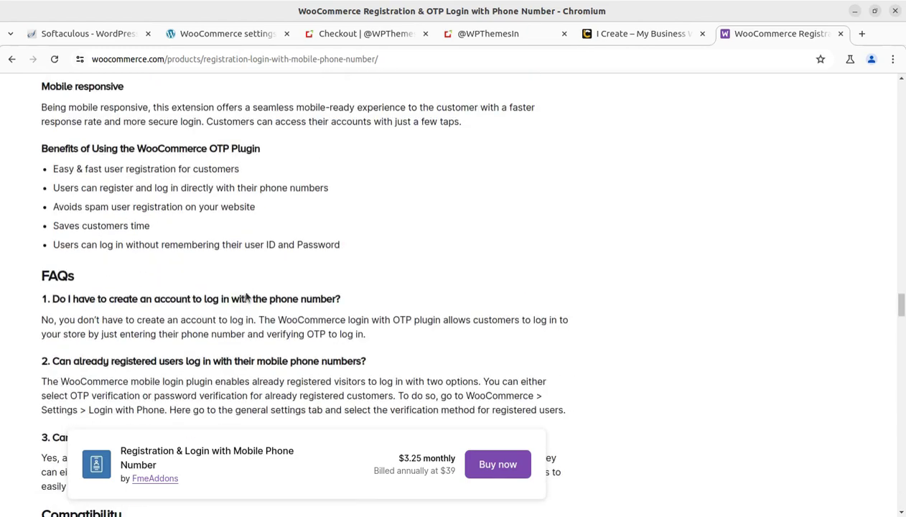
{"action": "scroll", "coordinate": [246, 296], "scroll_direction": "up", "scroll_amount": 5}
{"action": "scroll", "coordinate": [245, 295], "scroll_direction": "up", "scroll_amount": 20}
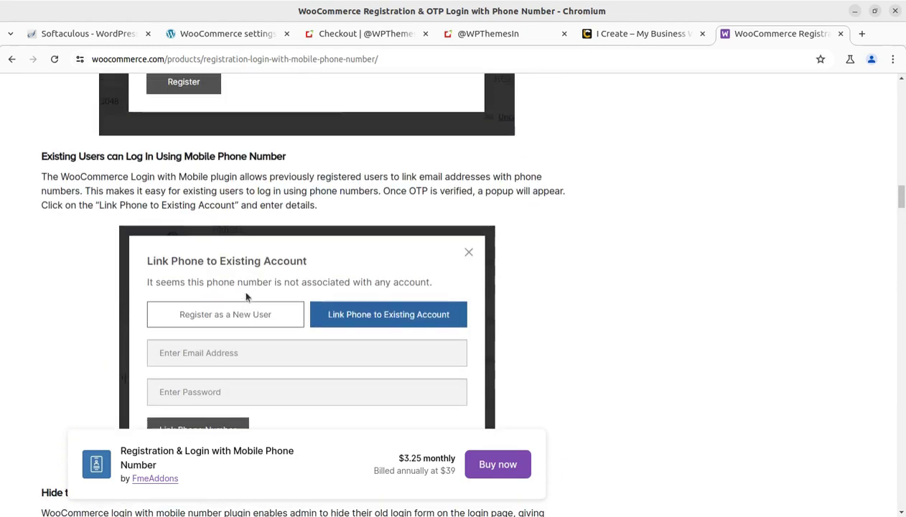
{"action": "scroll", "coordinate": [246, 292], "scroll_direction": "up", "scroll_amount": 15}
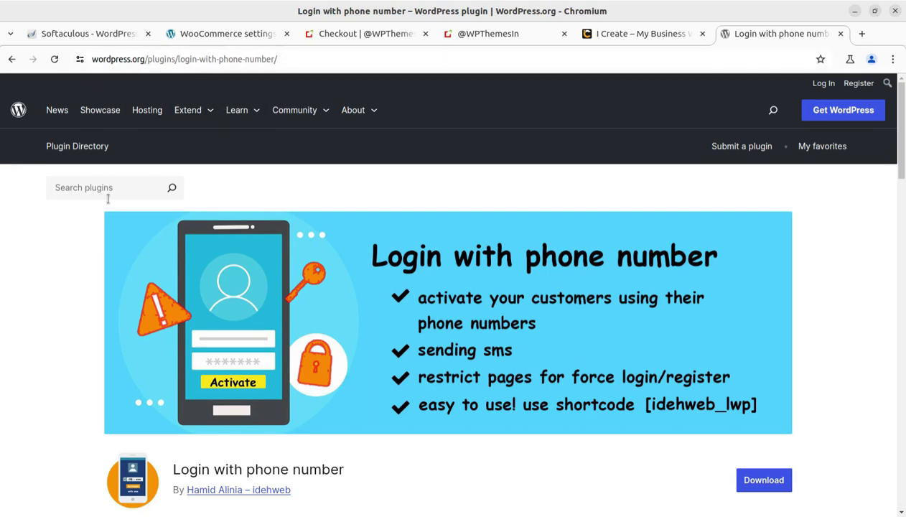
Step: On the WordPress.org page of the Login with phone number plugin, check the version, last update and active installations
{"action": "scroll", "coordinate": [423, 279], "scroll_direction": "down", "scroll_amount": 2}
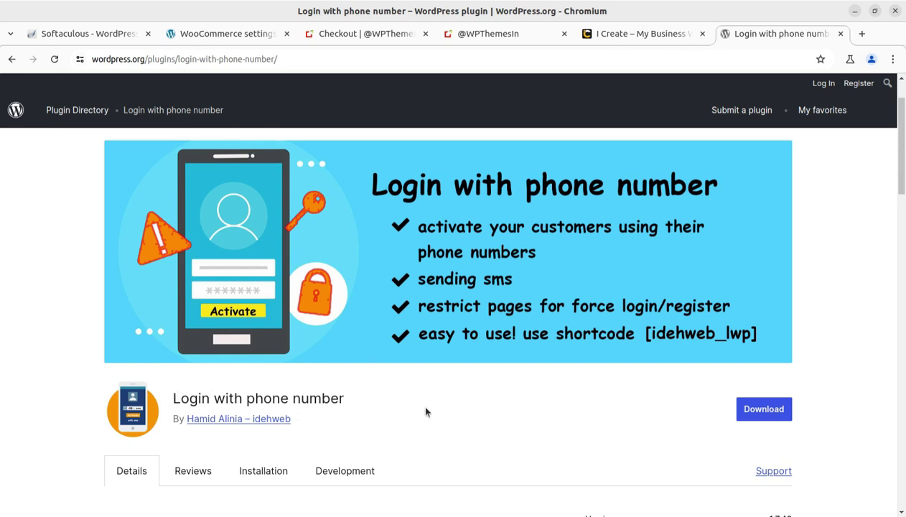
{"action": "scroll", "coordinate": [446, 404], "scroll_direction": "down", "scroll_amount": 2}
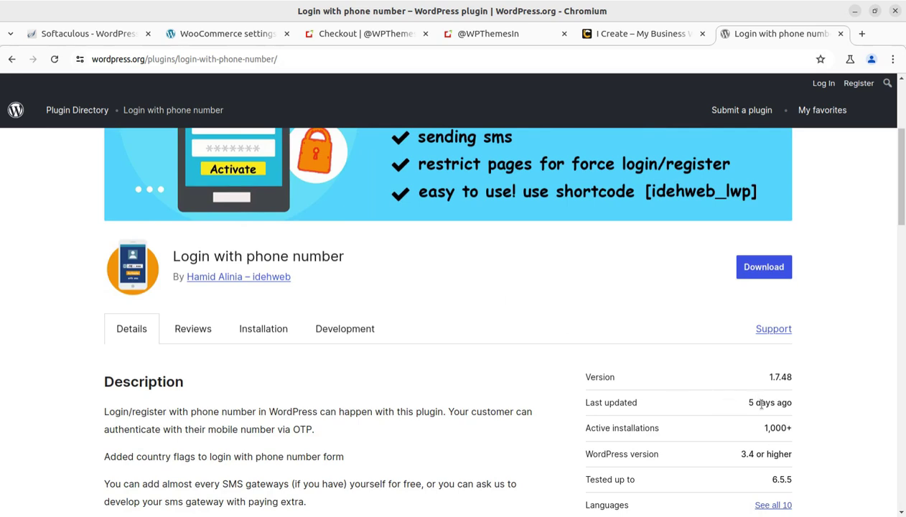
{"action": "left_click_drag", "start_coordinate": [749, 404], "coordinate": [793, 404]}
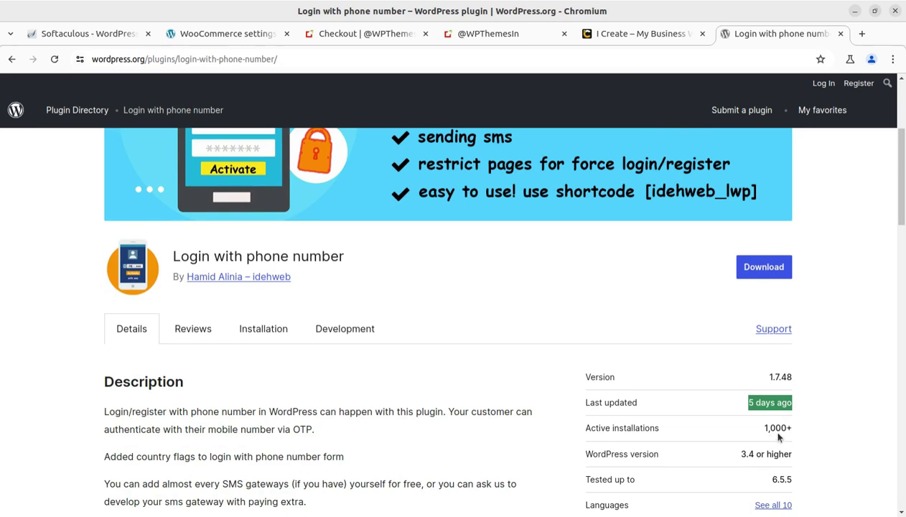
{"action": "scroll", "coordinate": [778, 437], "scroll_direction": "down", "scroll_amount": 2}
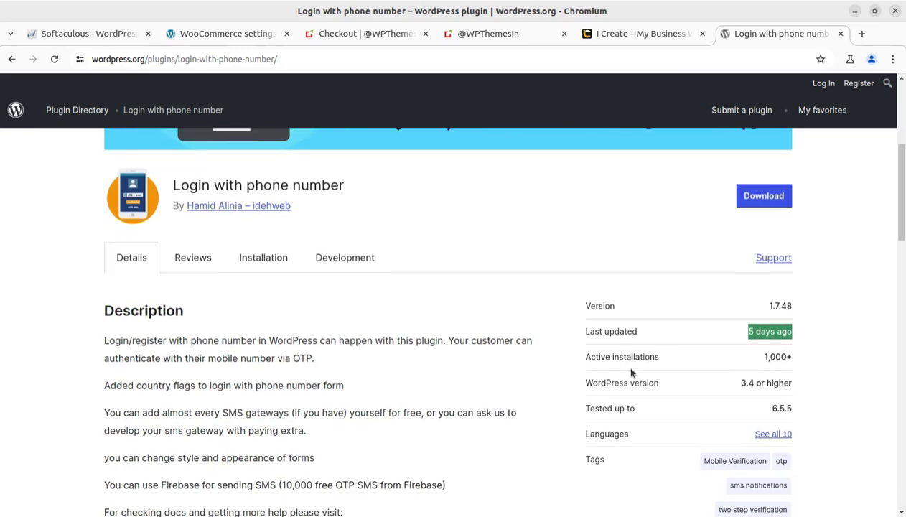
Step: Read the Login with phone number plugin's description, feature list and supported SMS gateways
{"action": "scroll", "coordinate": [172, 368], "scroll_direction": "down", "scroll_amount": 2}
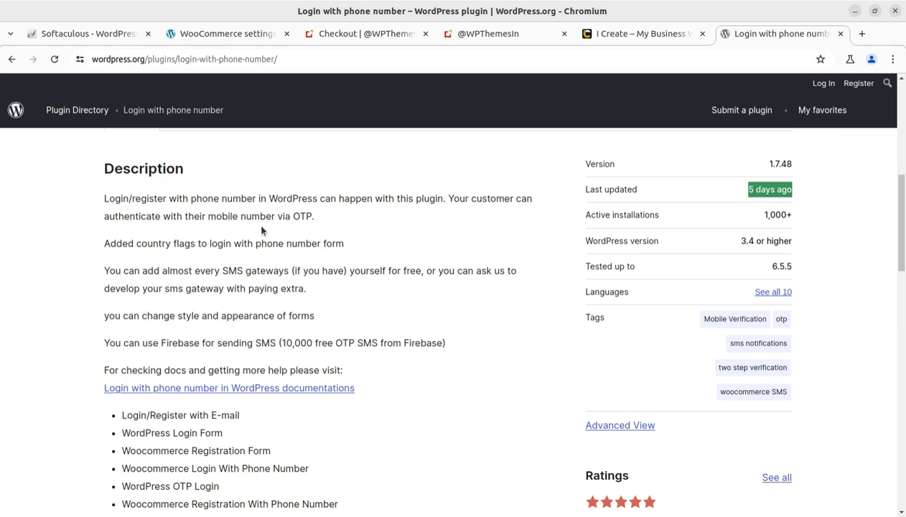
{"action": "scroll", "coordinate": [274, 286], "scroll_direction": "down", "scroll_amount": 4}
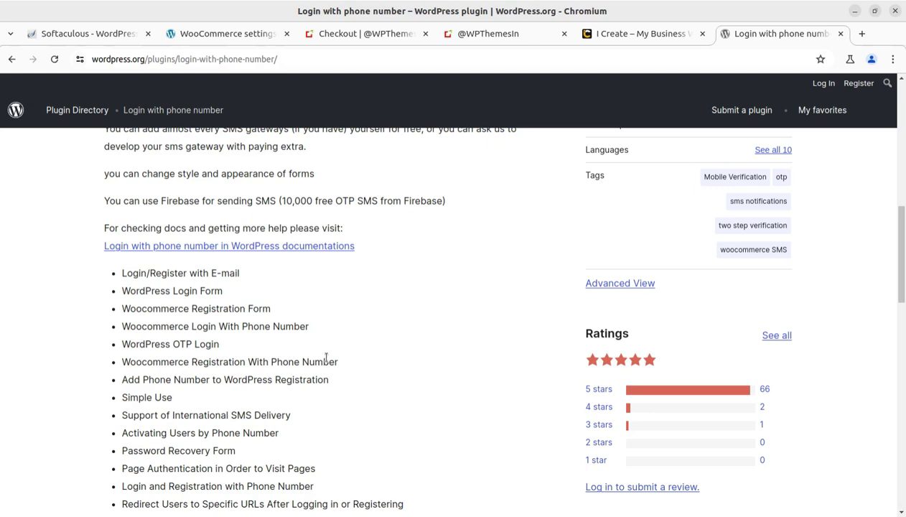
{"action": "scroll", "coordinate": [326, 357], "scroll_direction": "down", "scroll_amount": 2}
{"action": "scroll", "coordinate": [326, 357], "scroll_direction": "down", "scroll_amount": 1}
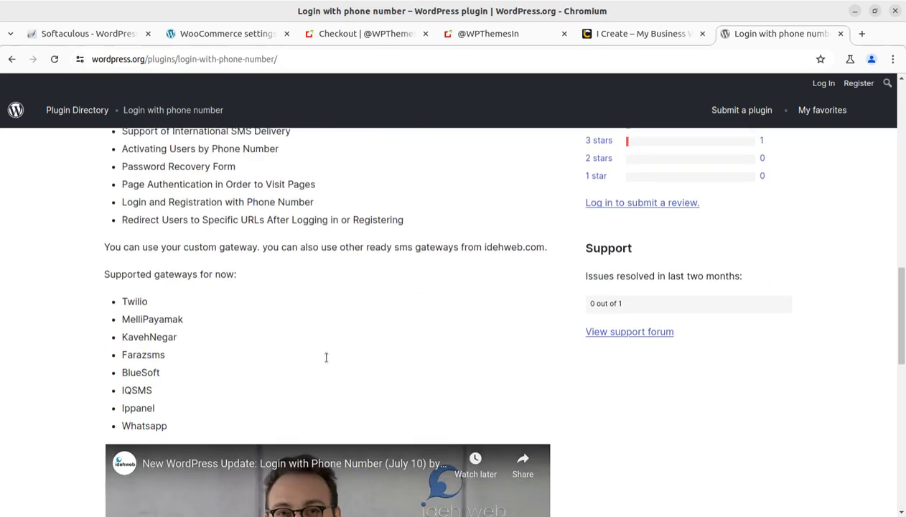
{"action": "scroll", "coordinate": [326, 359], "scroll_direction": "up", "scroll_amount": 2}
{"action": "scroll", "coordinate": [327, 362], "scroll_direction": "up", "scroll_amount": 10}
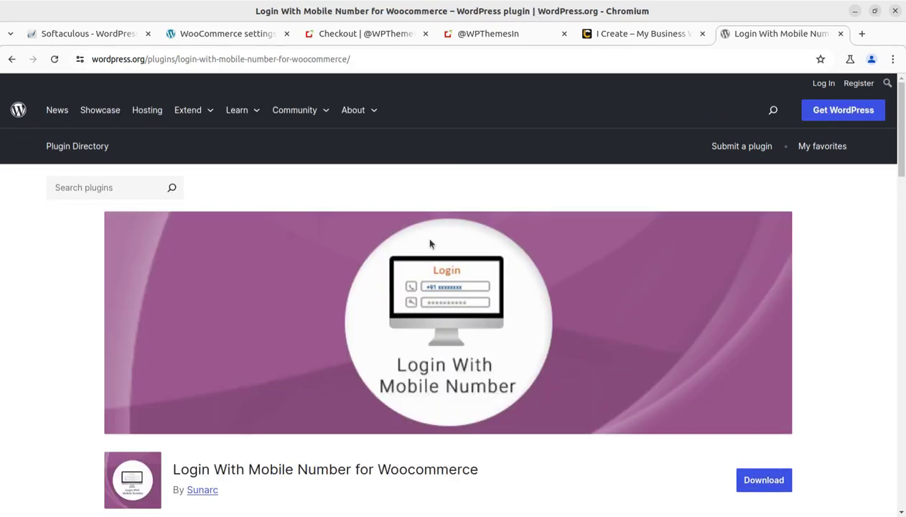
Step: Check the name, version, last update, active installations and description of the Login With Mobile Number for Woocommerce plugin on its WordPress.org page
{"action": "scroll", "coordinate": [150, 398], "scroll_direction": "down", "scroll_amount": 1}
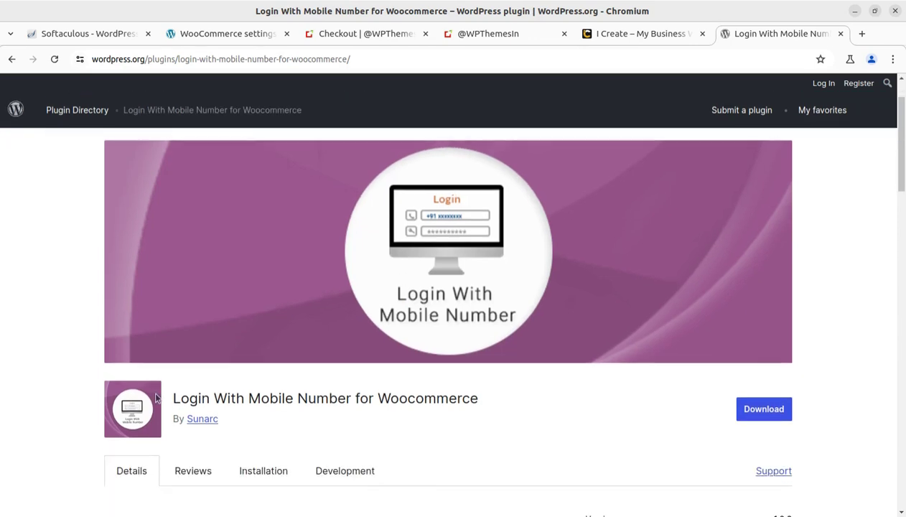
{"action": "left_click_drag", "start_coordinate": [180, 399], "coordinate": [487, 408]}
{"action": "scroll", "coordinate": [487, 408], "scroll_direction": "down", "scroll_amount": 2}
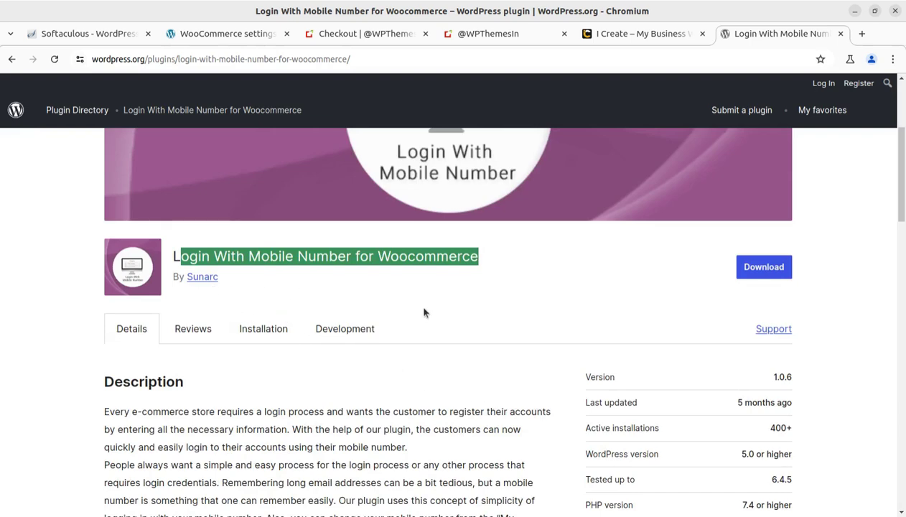
{"action": "scroll", "coordinate": [467, 316], "scroll_direction": "down", "scroll_amount": 1}
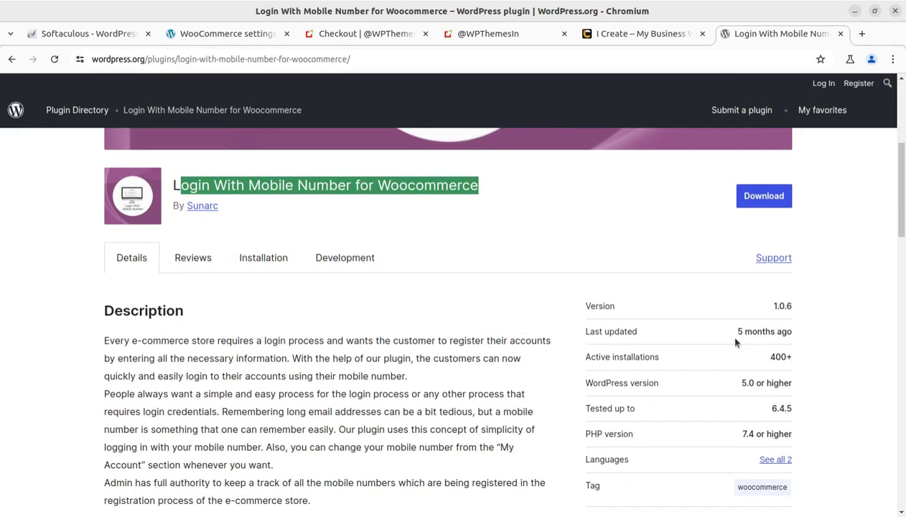
{"action": "left_click_drag", "start_coordinate": [732, 334], "coordinate": [783, 345]}
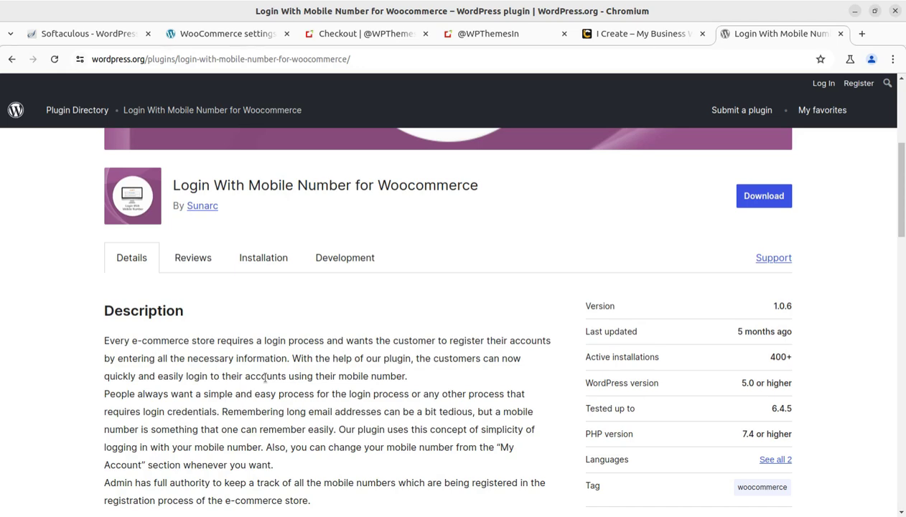
{"action": "scroll", "coordinate": [265, 377], "scroll_direction": "up", "scroll_amount": 3}
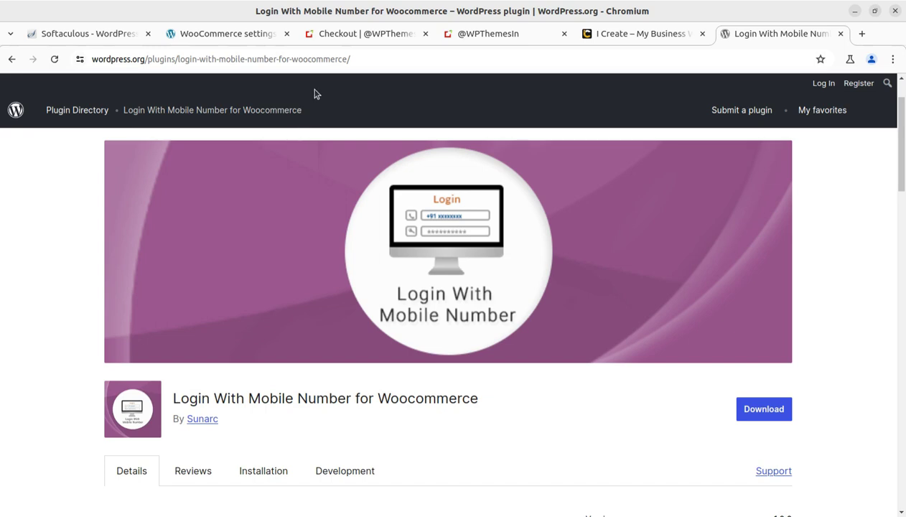
Step: Review the store checkout's billing fields, phone number login form and WhatsApp Order option, and go to the store's home page
{"action": "left_click", "coordinate": [347, 36]}
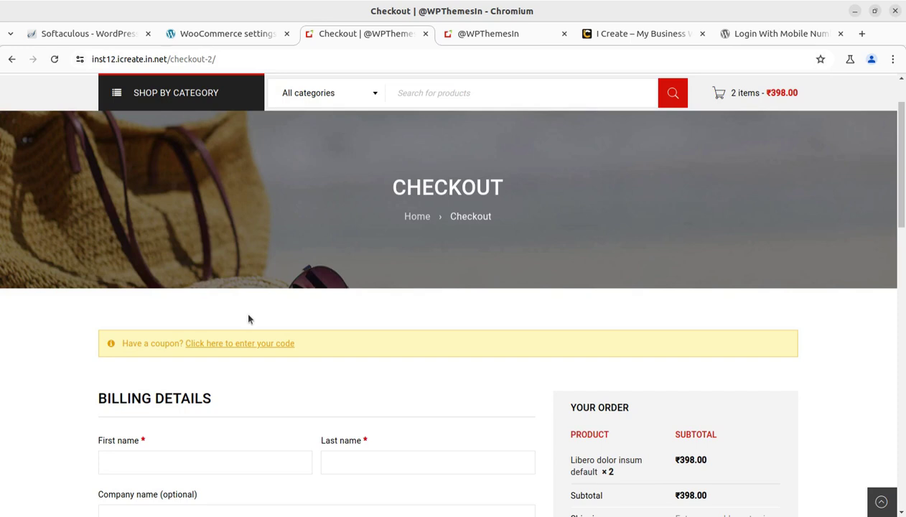
{"action": "scroll", "coordinate": [758, 396], "scroll_direction": "down", "scroll_amount": 4}
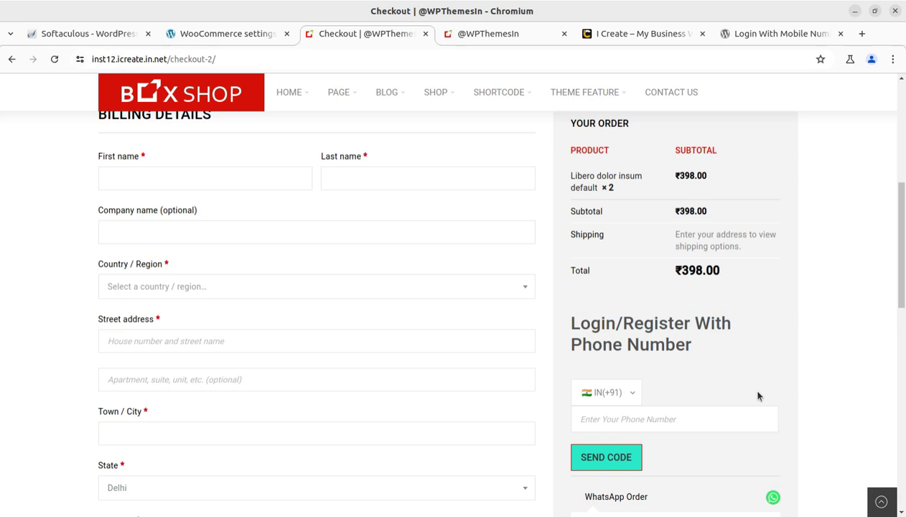
{"action": "scroll", "coordinate": [758, 396], "scroll_direction": "down", "scroll_amount": 4}
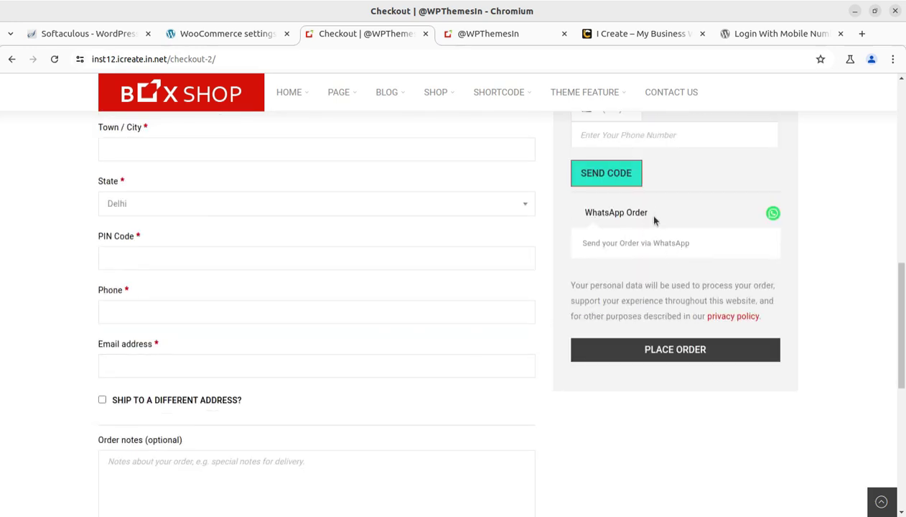
{"action": "left_click_drag", "start_coordinate": [658, 223], "coordinate": [589, 220]}
{"action": "triple_click", "coordinate": [588, 220]}
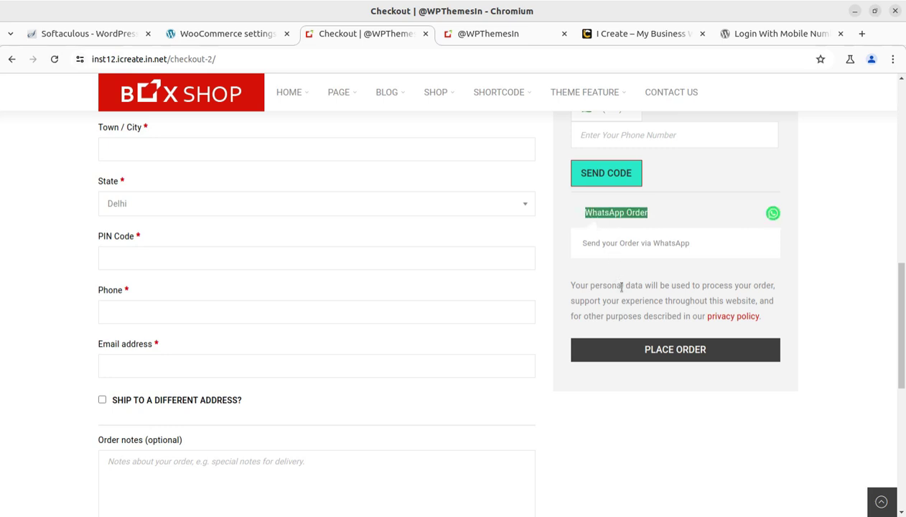
{"action": "scroll", "coordinate": [622, 286], "scroll_direction": "up", "scroll_amount": 10}
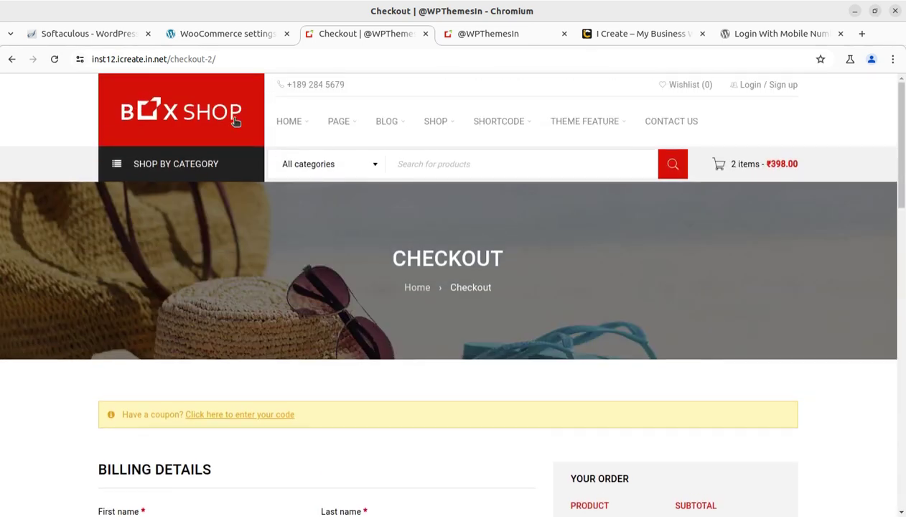
{"action": "left_click", "coordinate": [181, 111]}
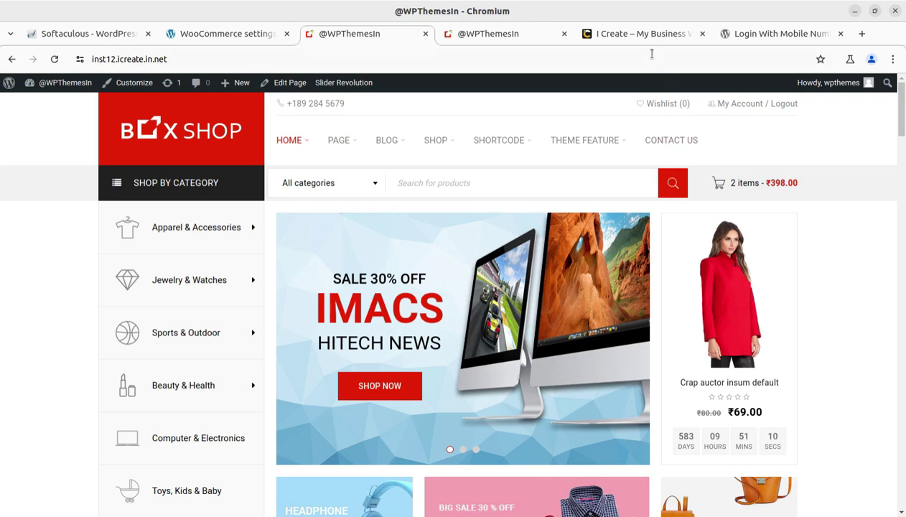
Step: Close the Login With Mobile Number for Woocommerce plugin page and show the i-Connect options on the I Create website
{"action": "left_click", "coordinate": [840, 34]}
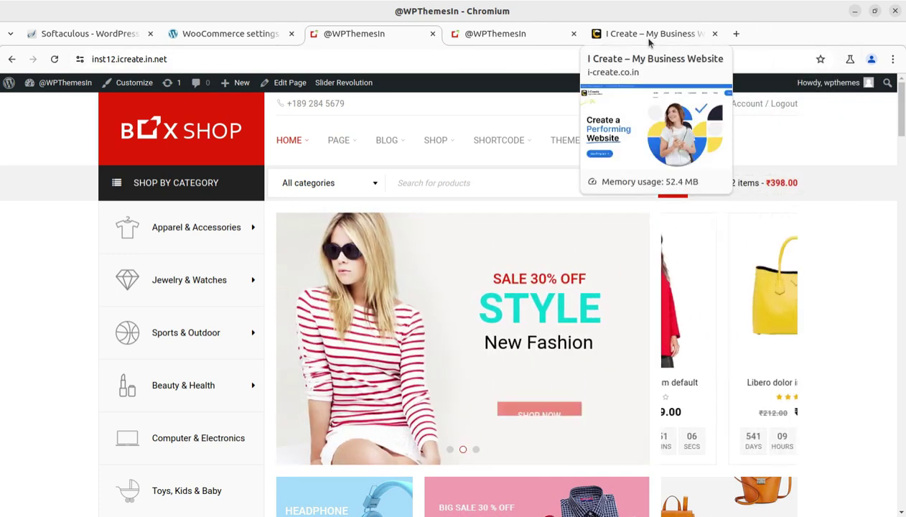
{"action": "left_click", "coordinate": [645, 36]}
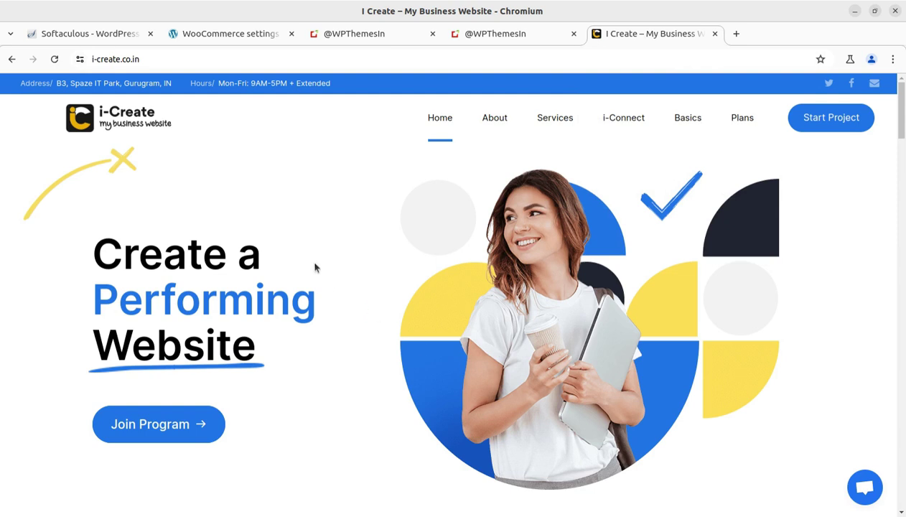
{"action": "mouse_move", "coordinate": [634, 125]}
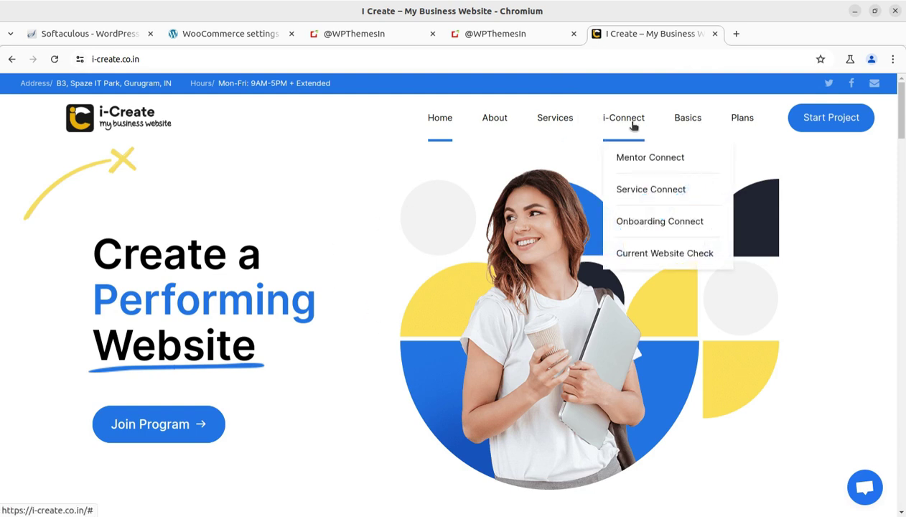